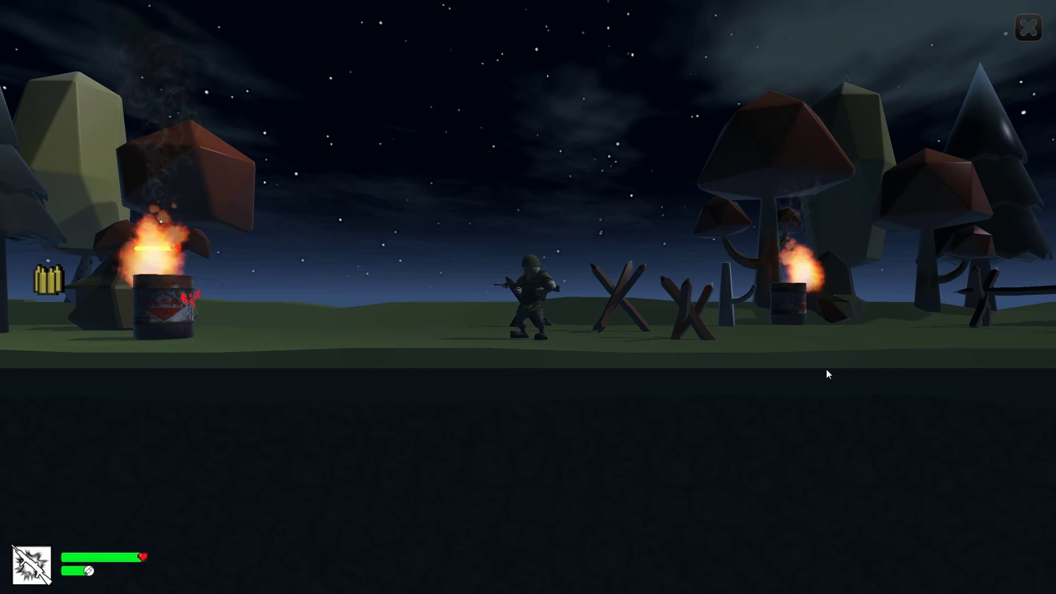
Blow up the barrel on the left, then run right and jump the barricade.
key("space")
key("a")
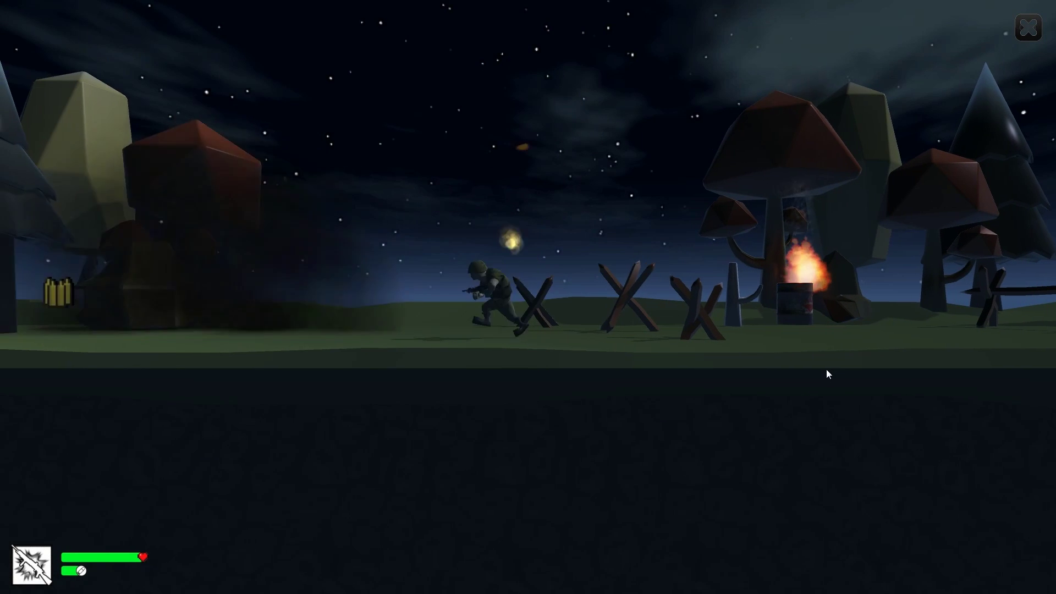
key("space")
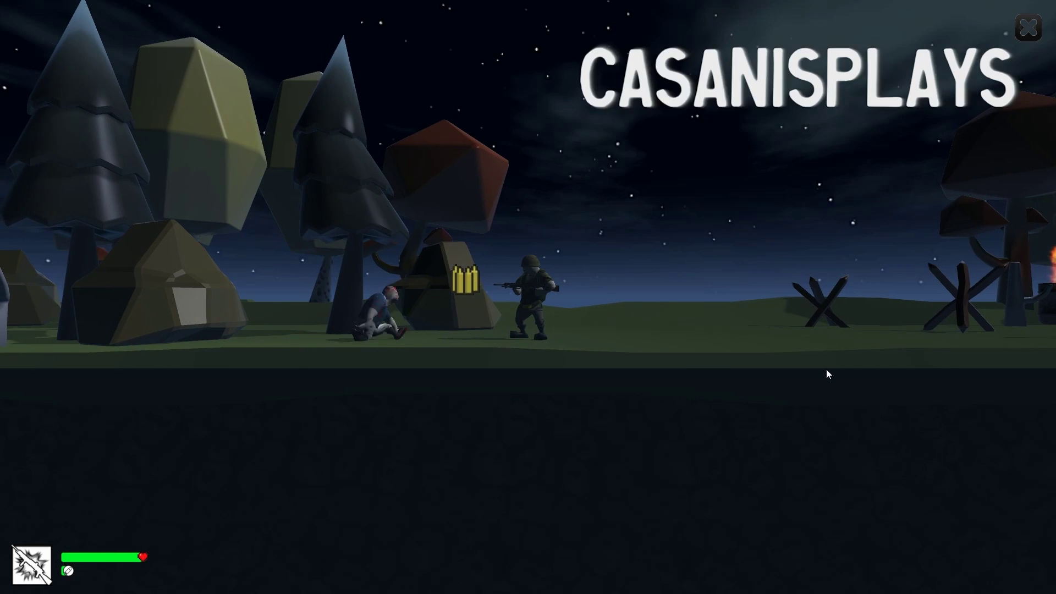
key("a")
key("d")
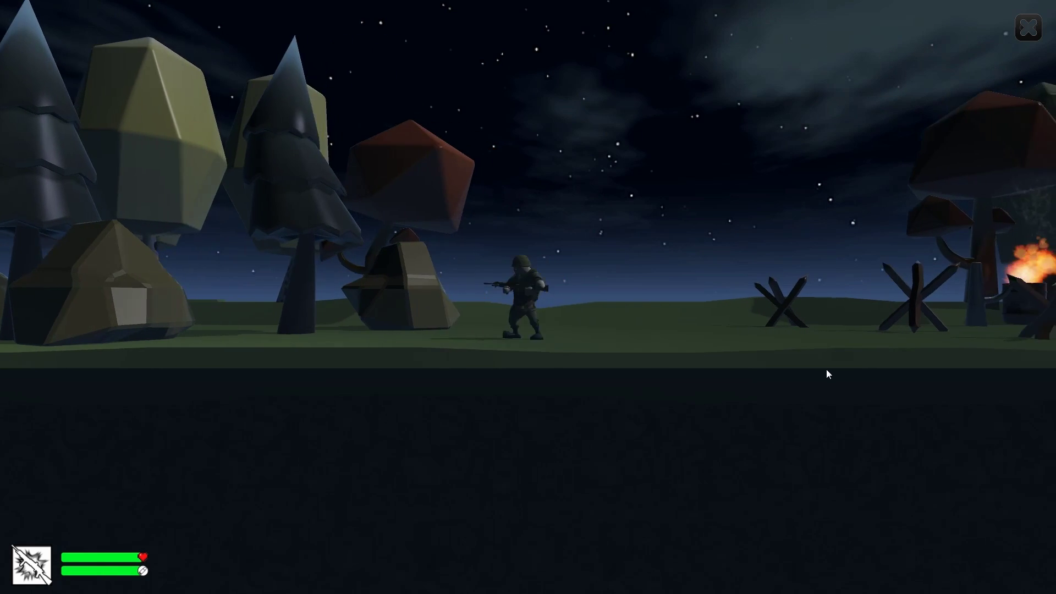
key("a")
key("d")
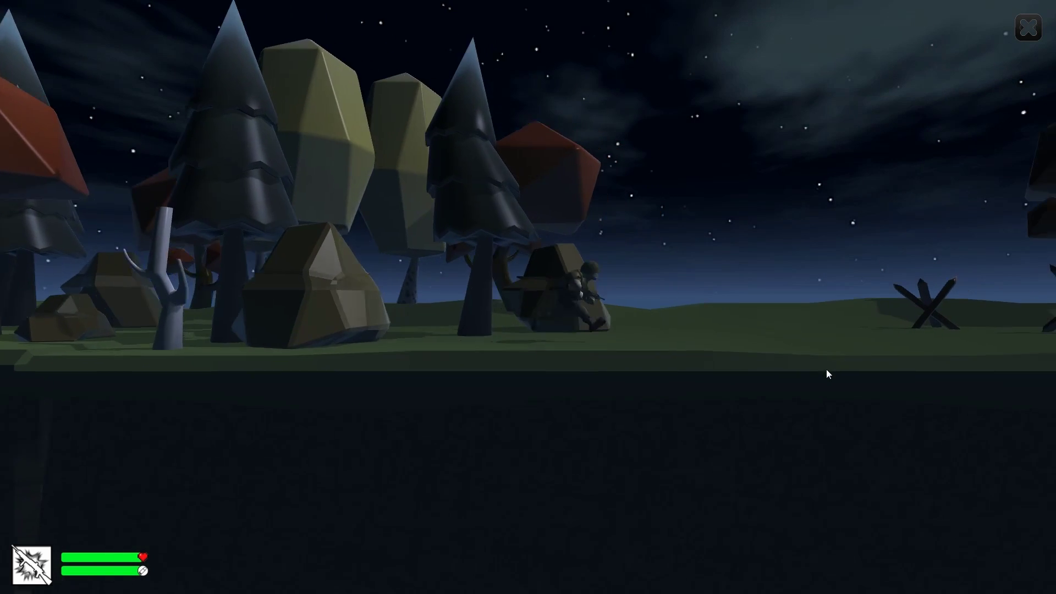
key("d")
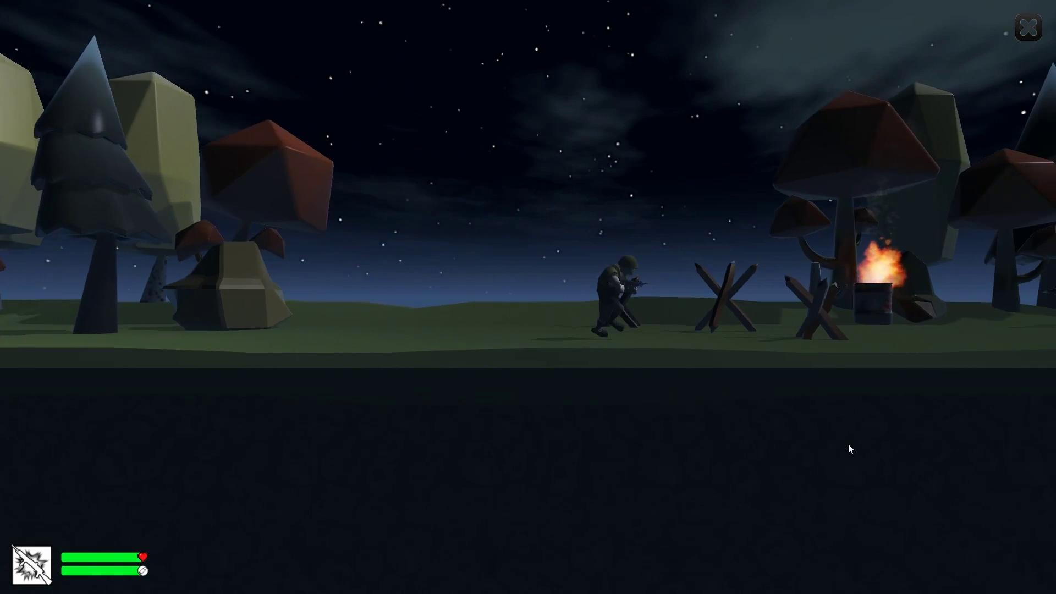
key("d")
key("space")
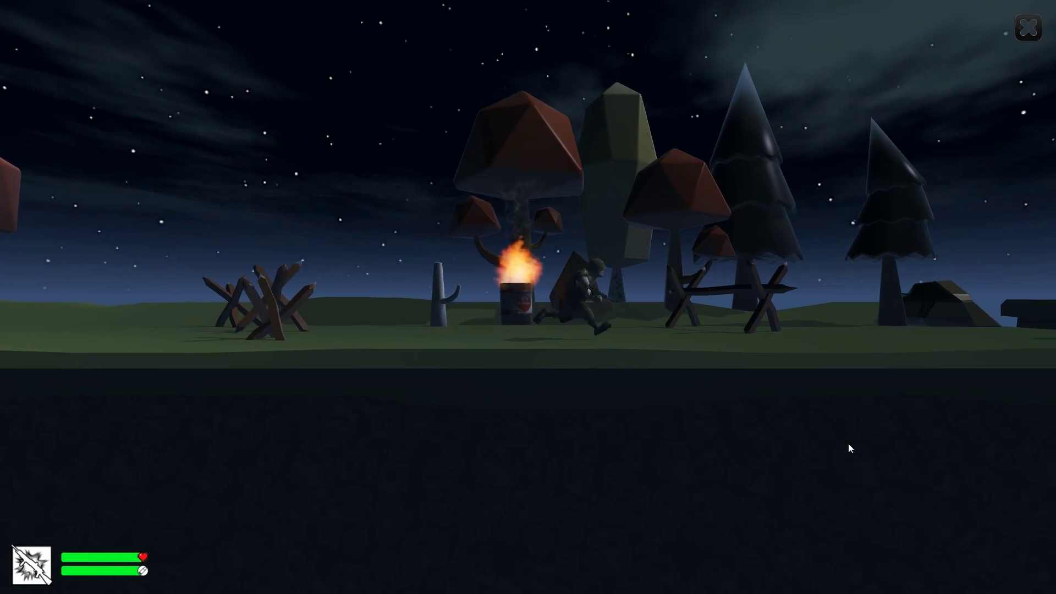
Shoot the monster and jump the chasm onto the right-hand cliff.
key("d")
left_click(848, 443)
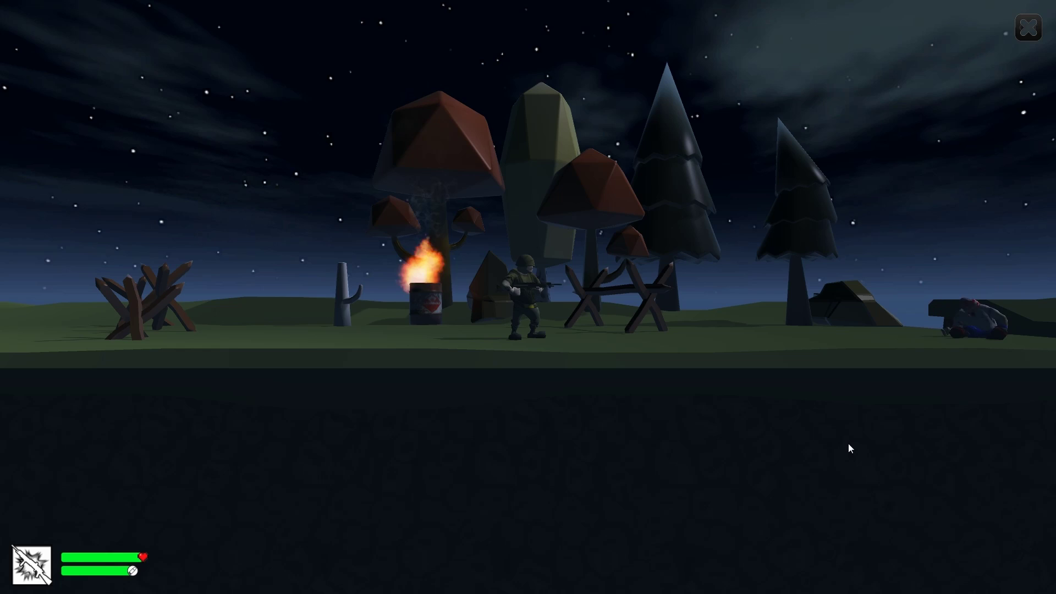
key("d")
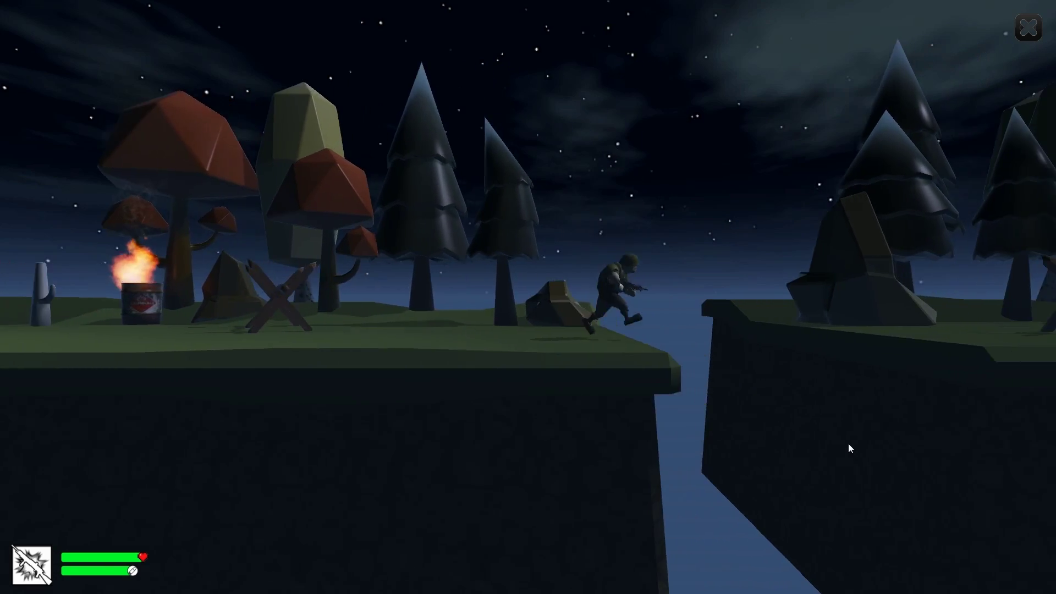
key("d")
key("space")
key("a")
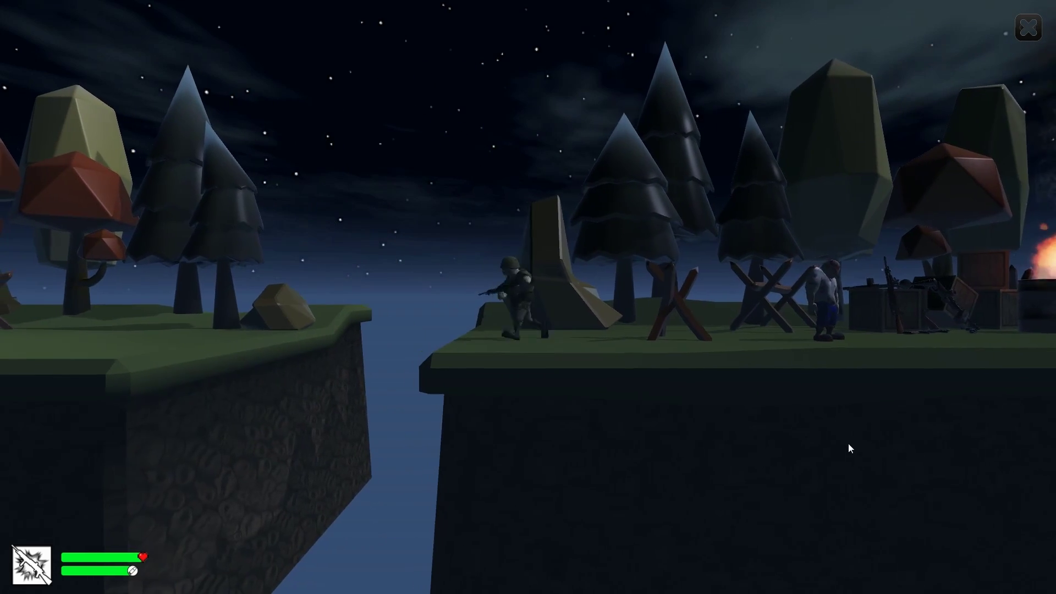
key("d")
key("space")
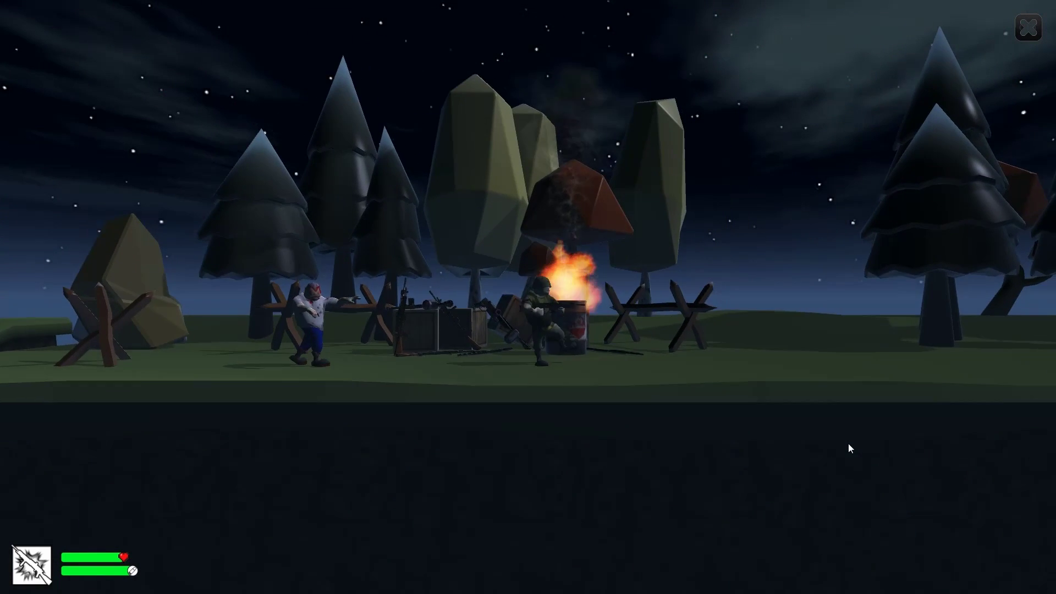
Shoot down the zombies approaching from the left and right.
key("a")
left_click(848, 444)
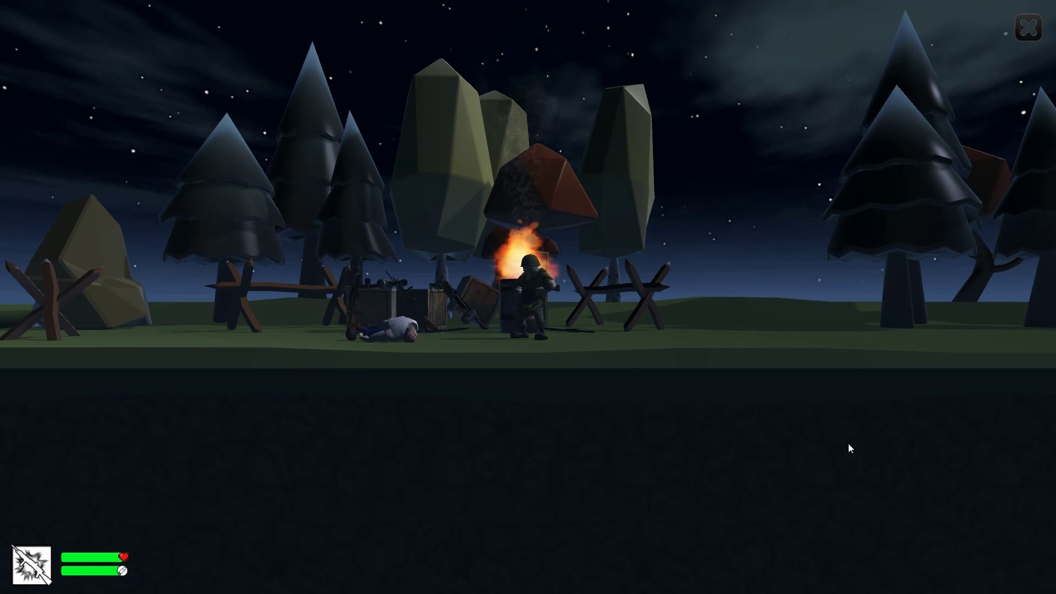
key("a")
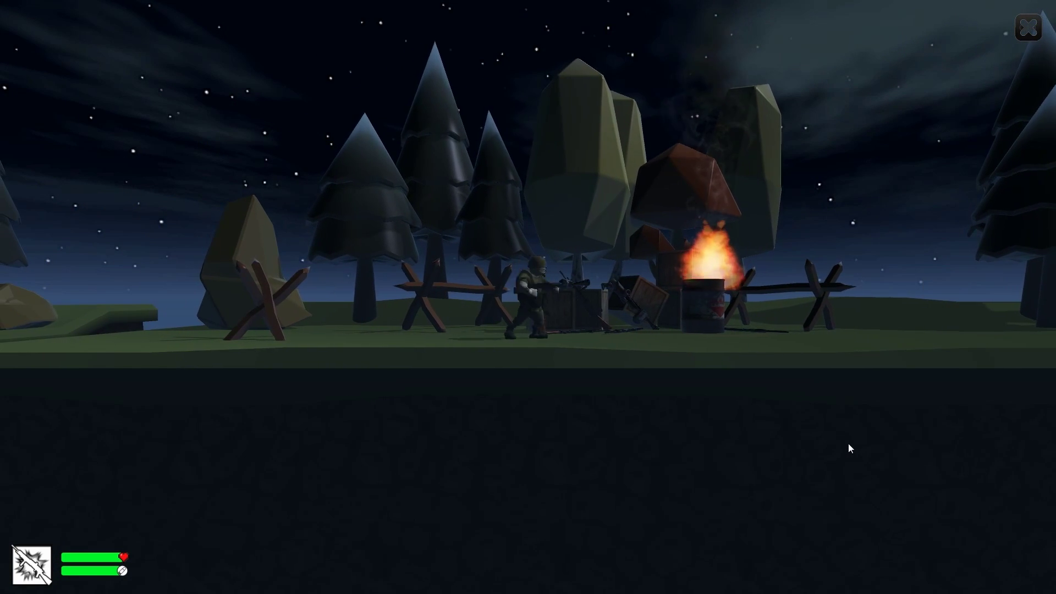
key("d")
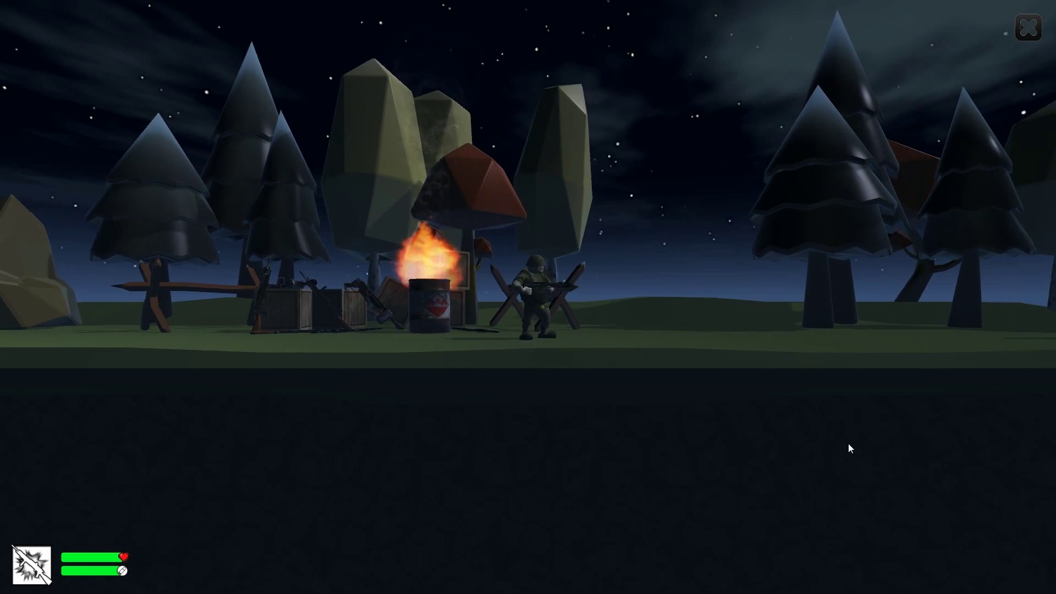
left_click(848, 443)
left_click(848, 443)
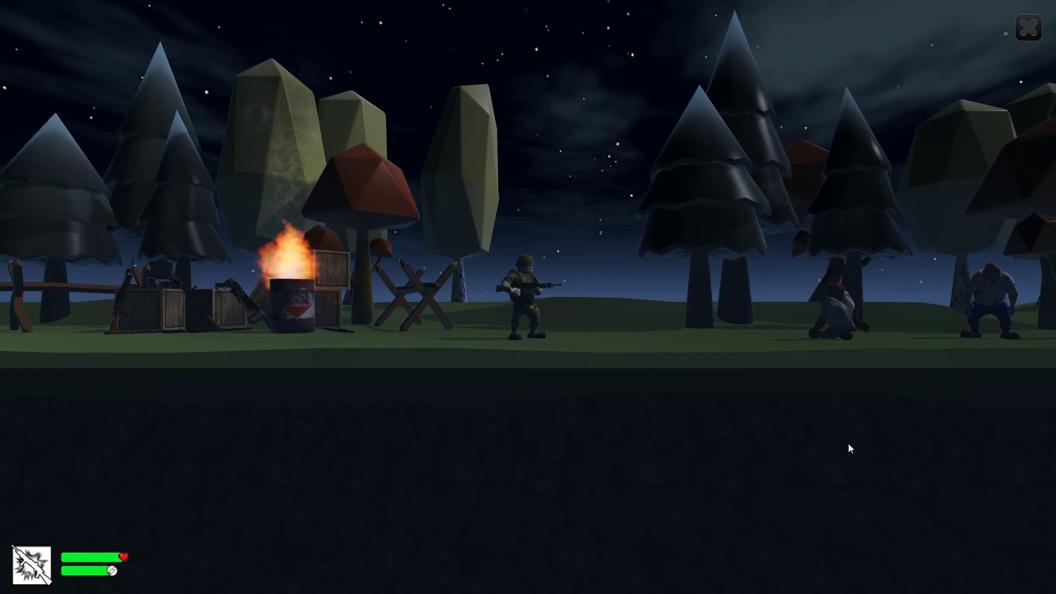
left_click(848, 443)
left_click(848, 443)
left_click(848, 443)
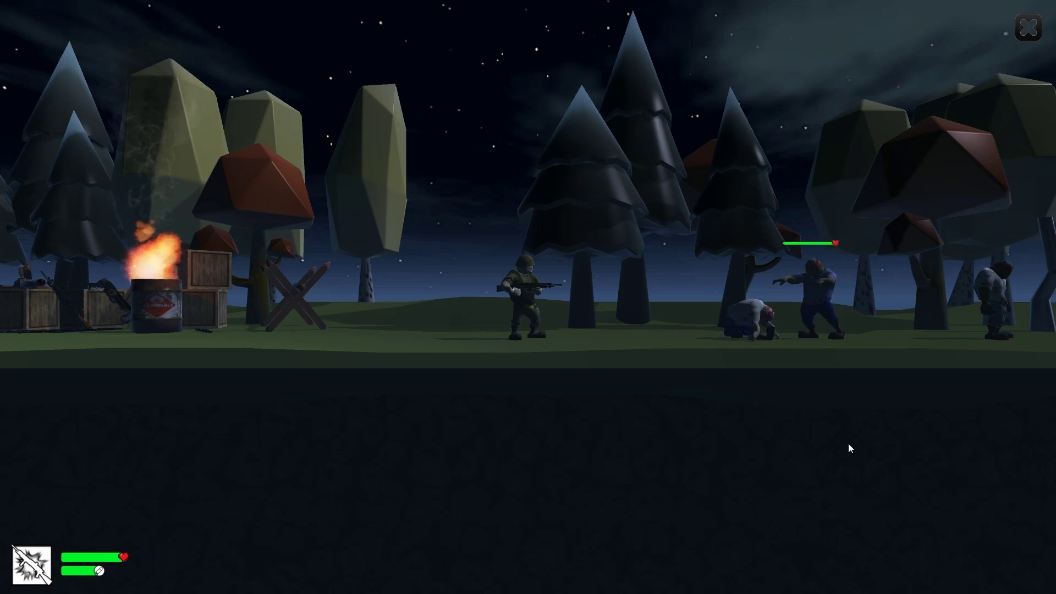
left_click(848, 444)
left_click(848, 448)
left_click(848, 447)
left_click(849, 447)
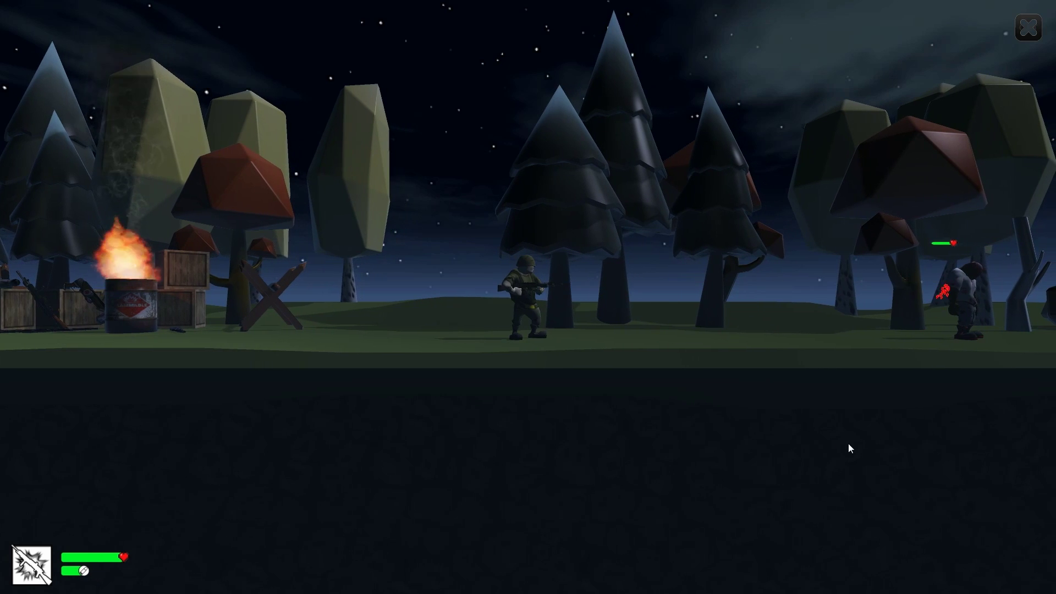
left_click(849, 446)
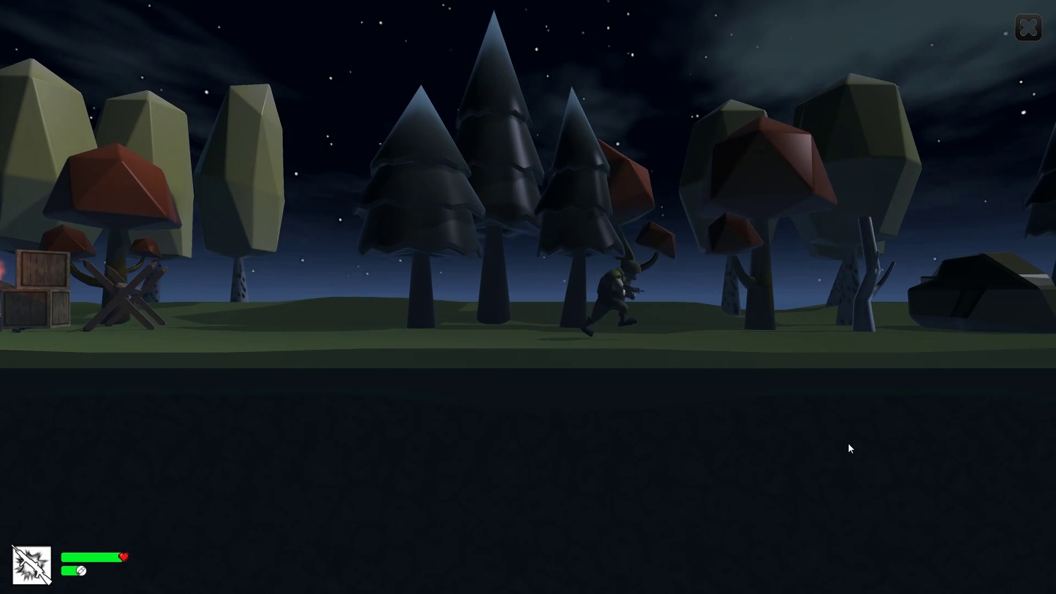
Jump the next chasm and run right past the burning truck and along the tank.
key("d")
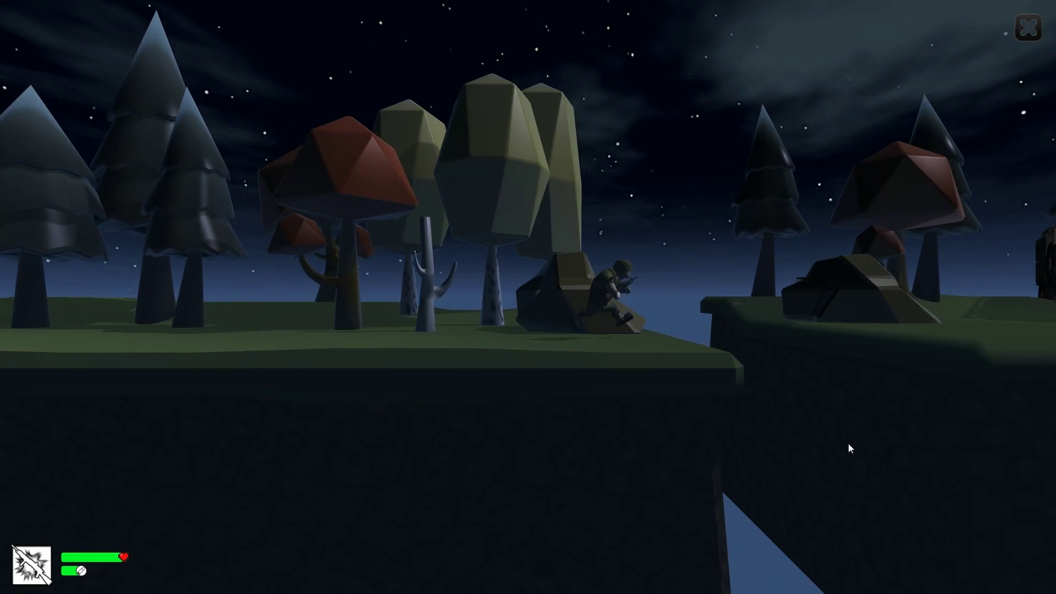
key("space")
key("d")
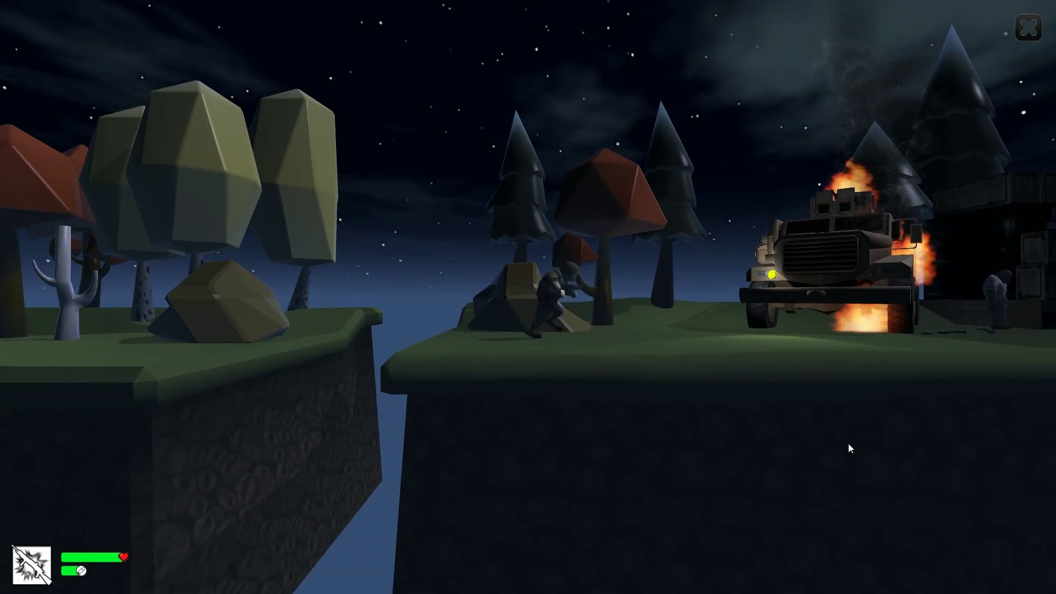
key("d")
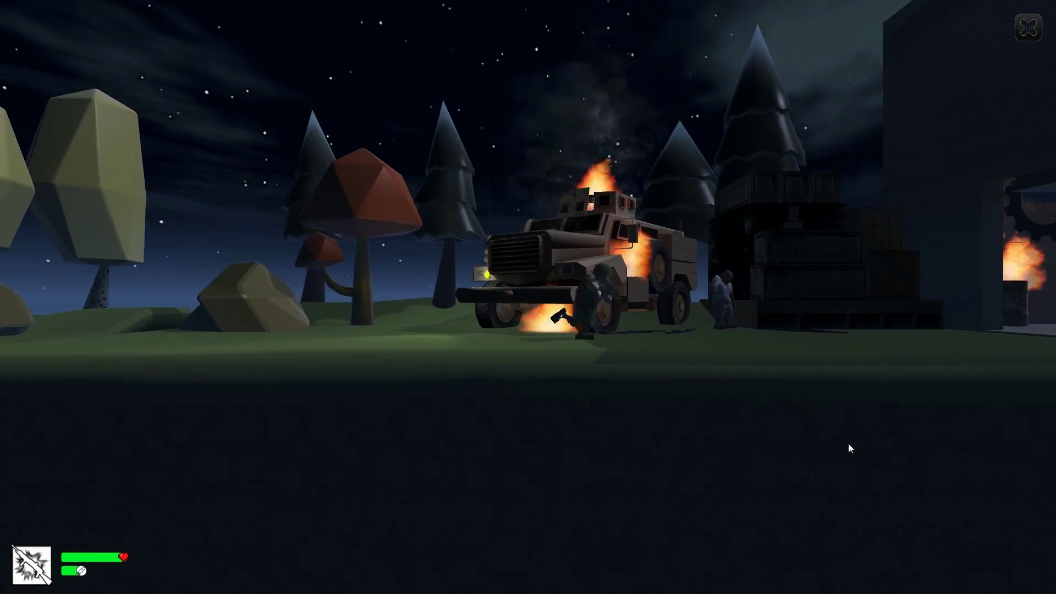
key("d")
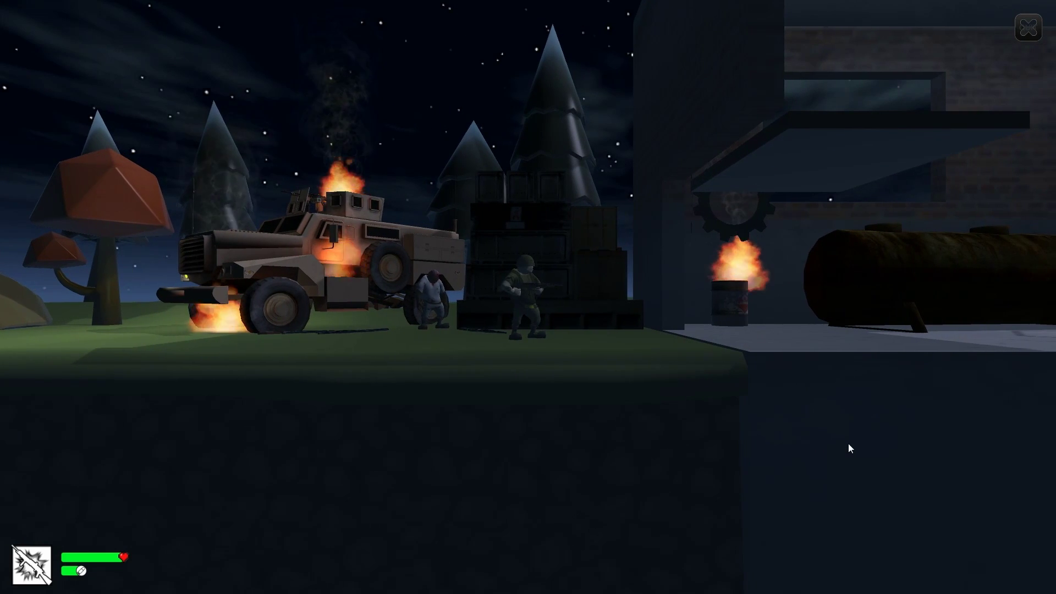
key("d")
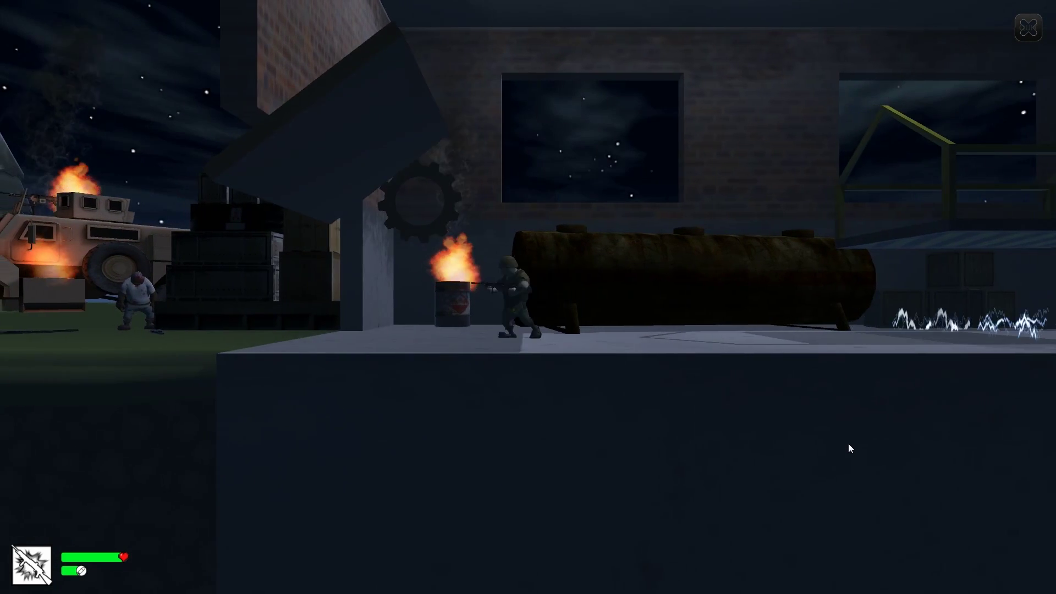
key("a")
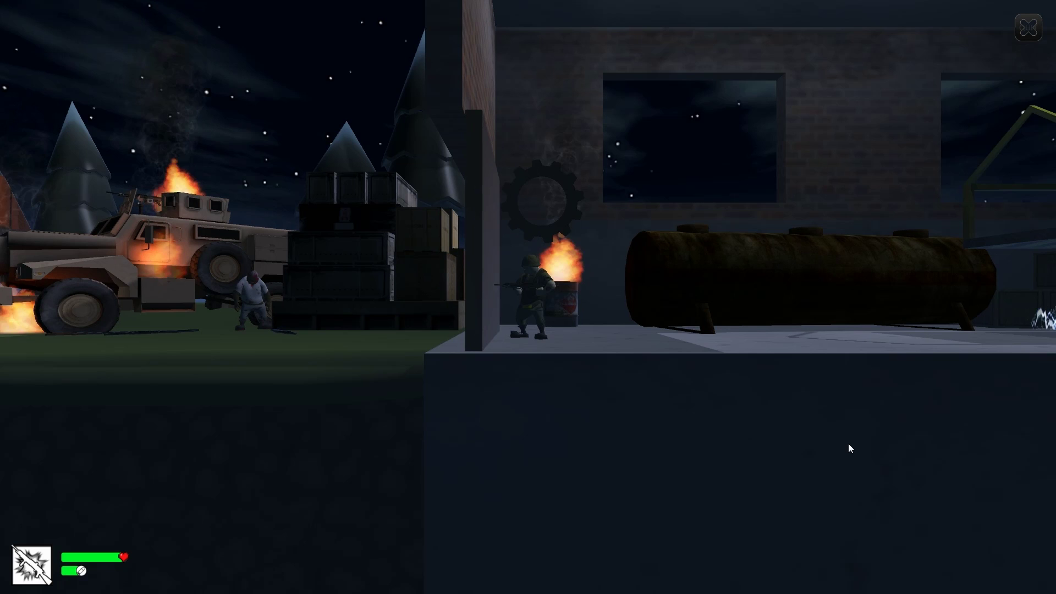
key("d")
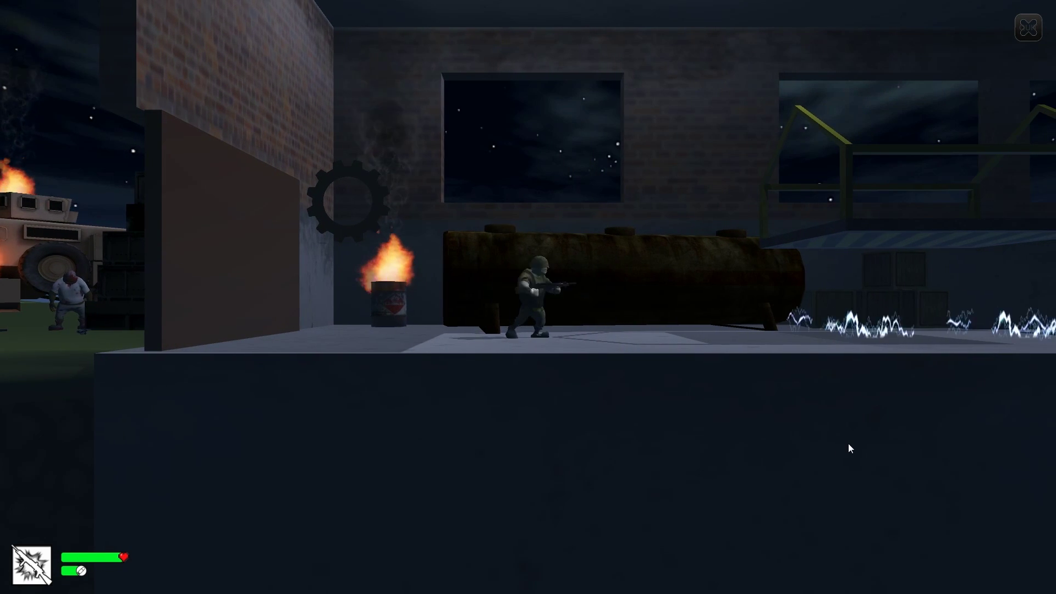
key("d")
key("a")
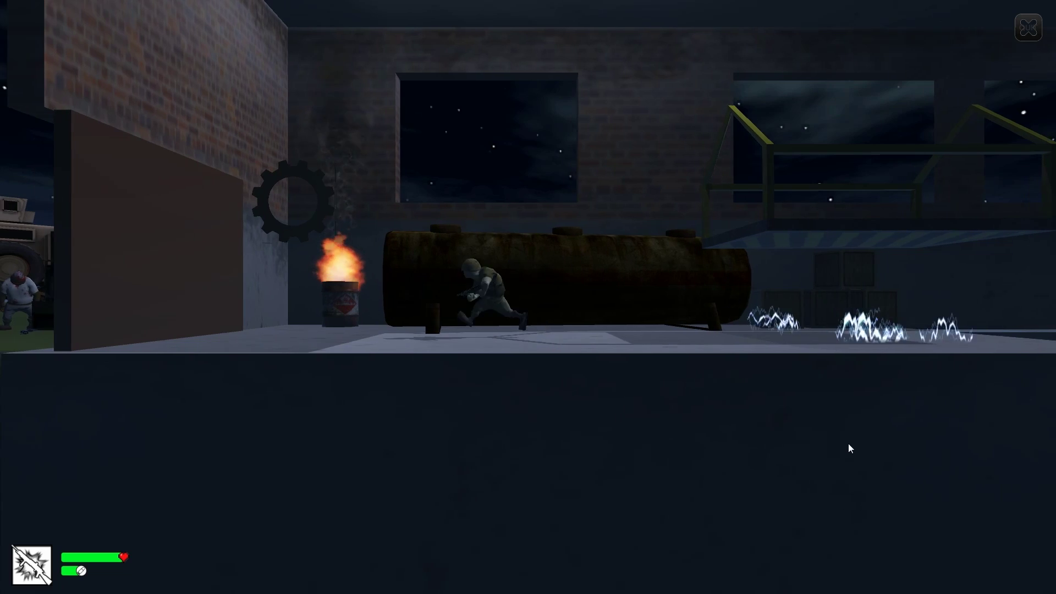
key("d")
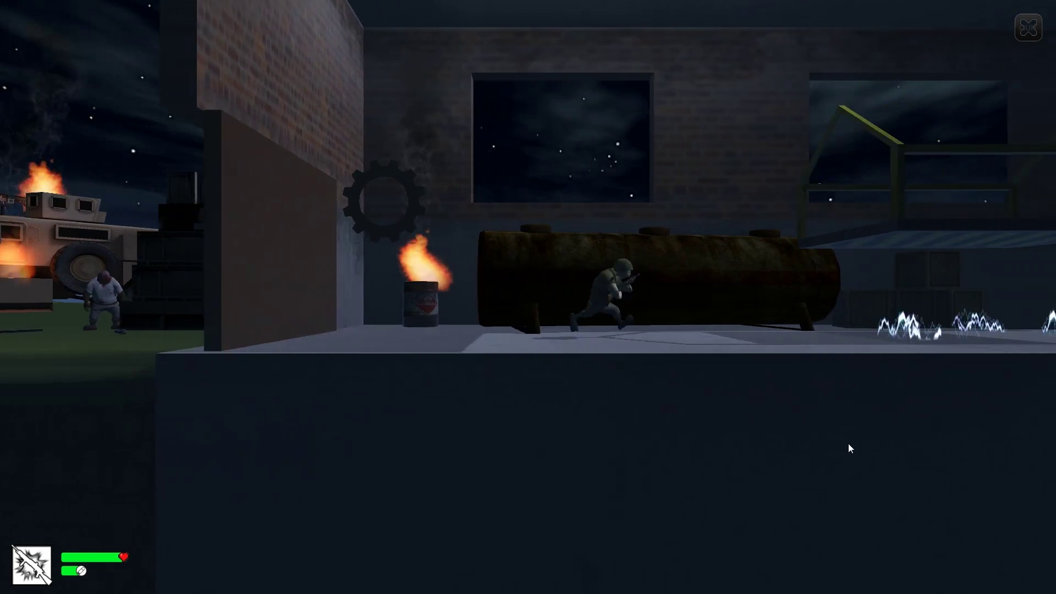
Jump onto the yellow-striped platform and run across it past the gap.
key("space")
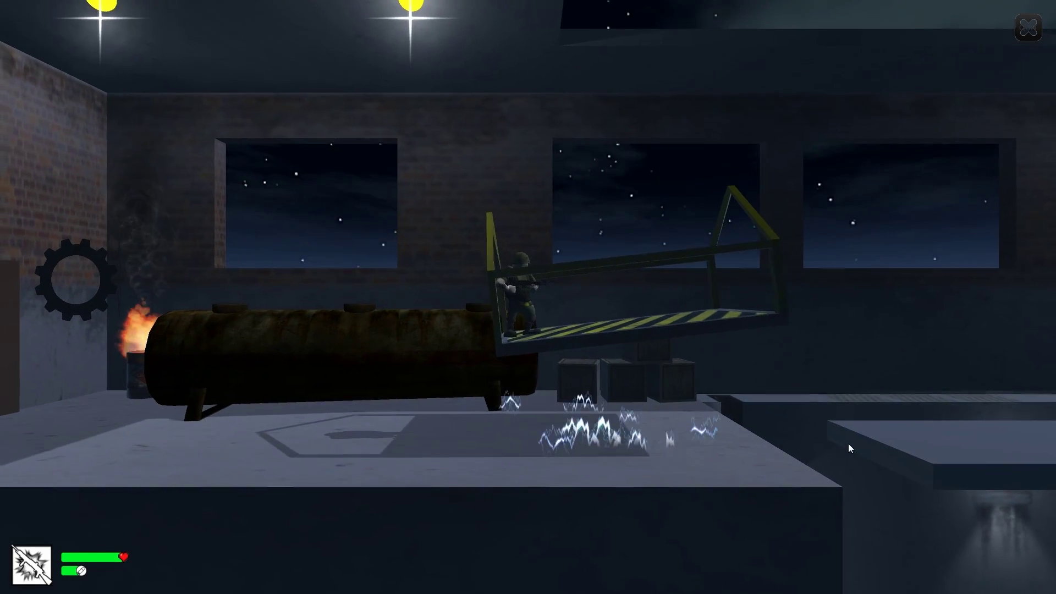
key("d")
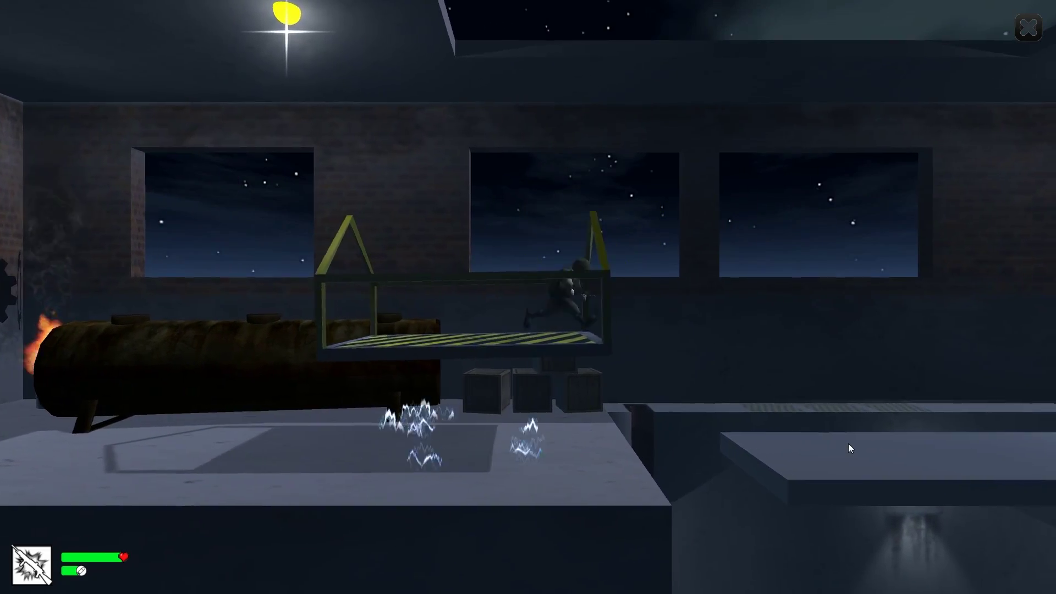
key("d")
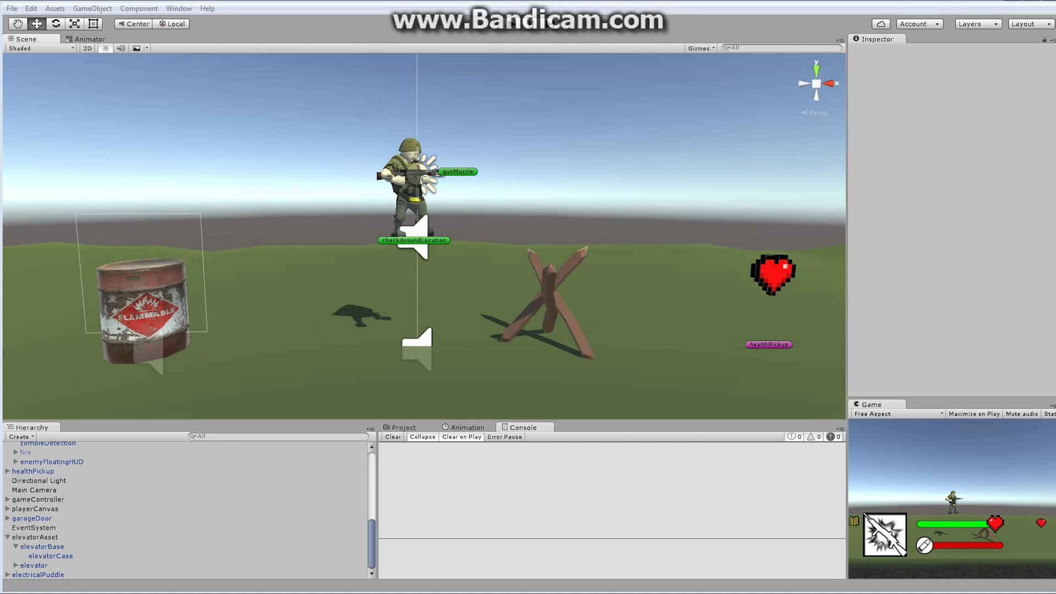
Zoom the Scene view over the test scene with the soldier, barrel and heart pickup.
scroll(662, 227, "down", 5)
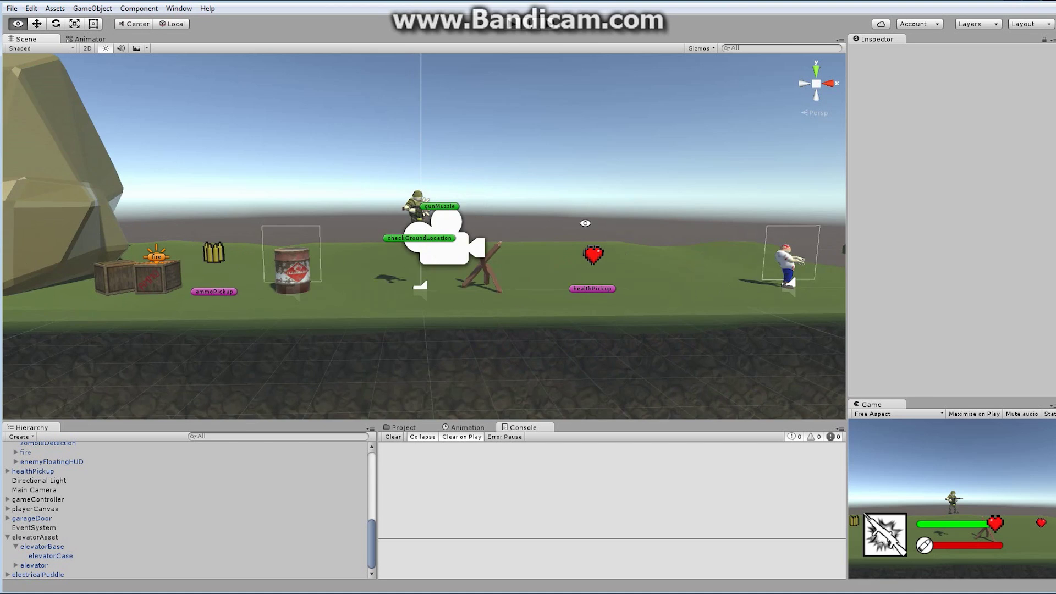
Pan and zoom the Scene view to the factory room's striped elevator platform.
middle_click_drag(663, 227, 290, 198)
scroll(486, 218, "down", 1)
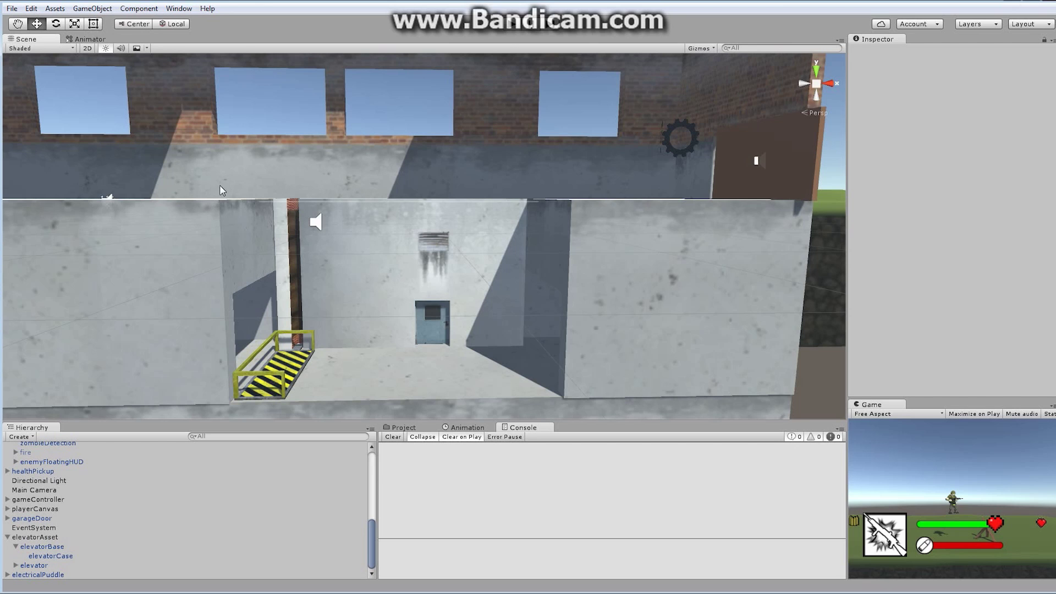
Create a new Cube from GameObject > 3D Object.
left_click(101, 12)
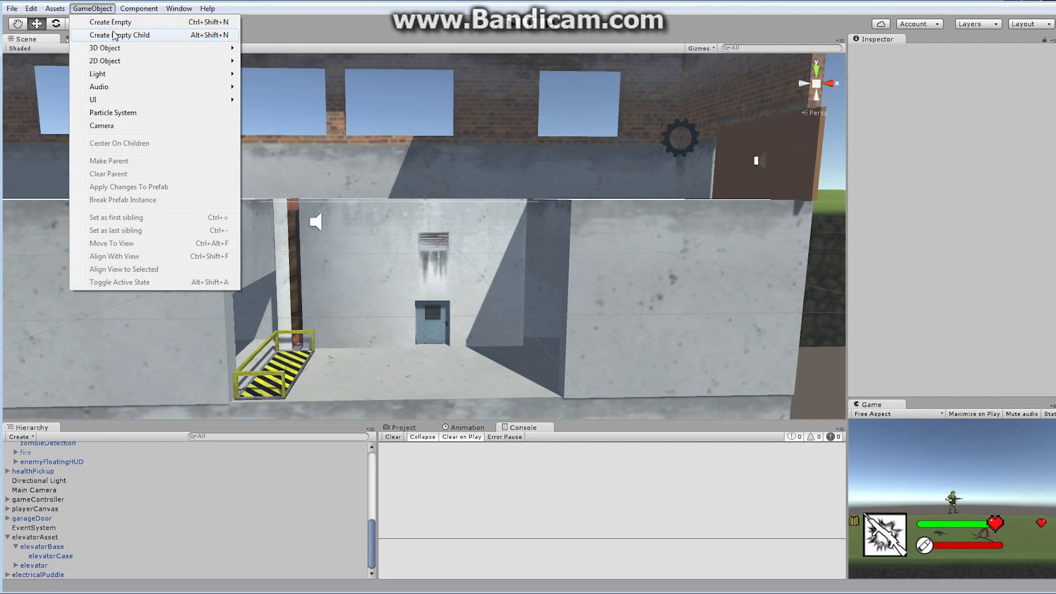
mouse_move(110, 48)
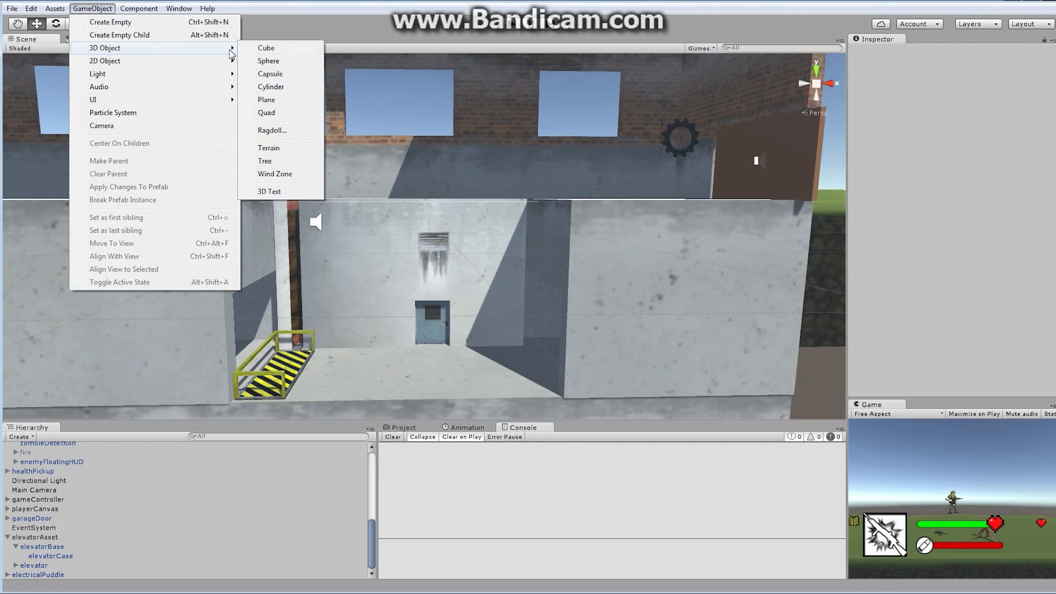
left_click(281, 49)
Stretch the cube's X scale to 11.9 across the shaft.
scroll(467, 328, "down", 5)
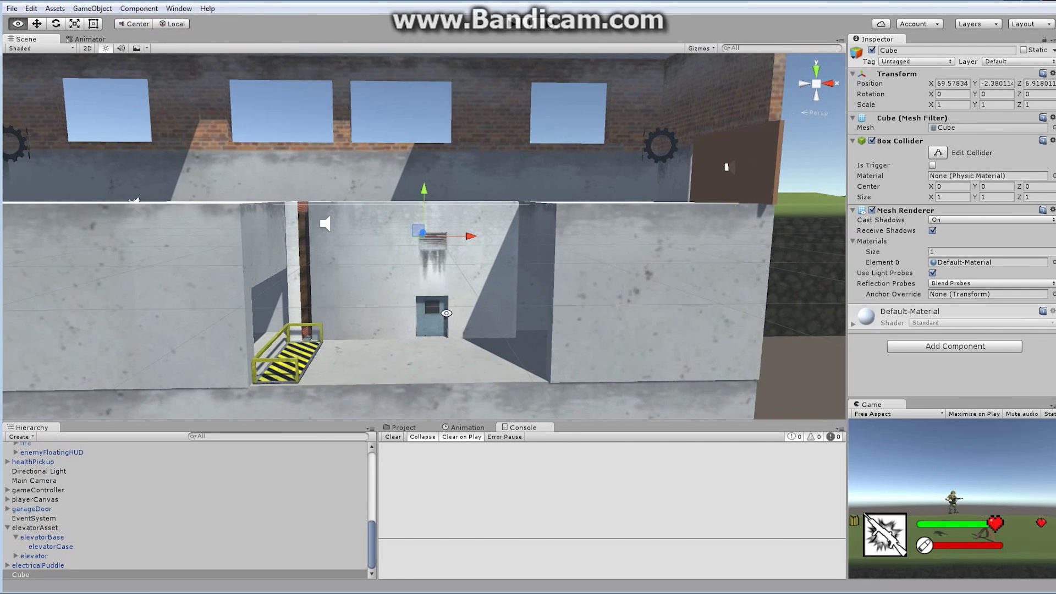
left_click_drag(467, 328, 567, 208, "alt")
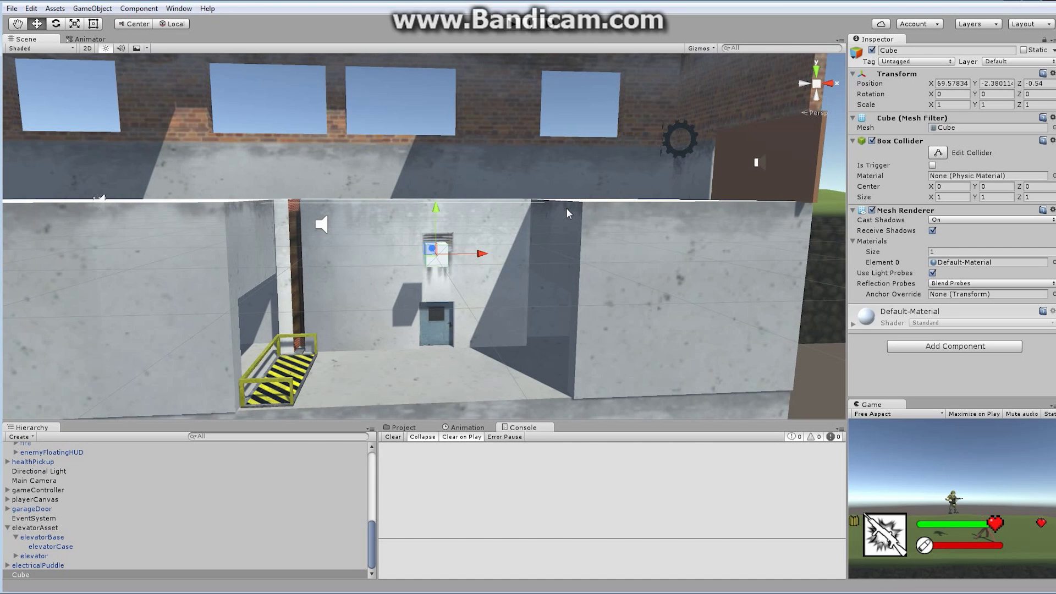
left_click_drag(479, 160, 495, 244, "alt")
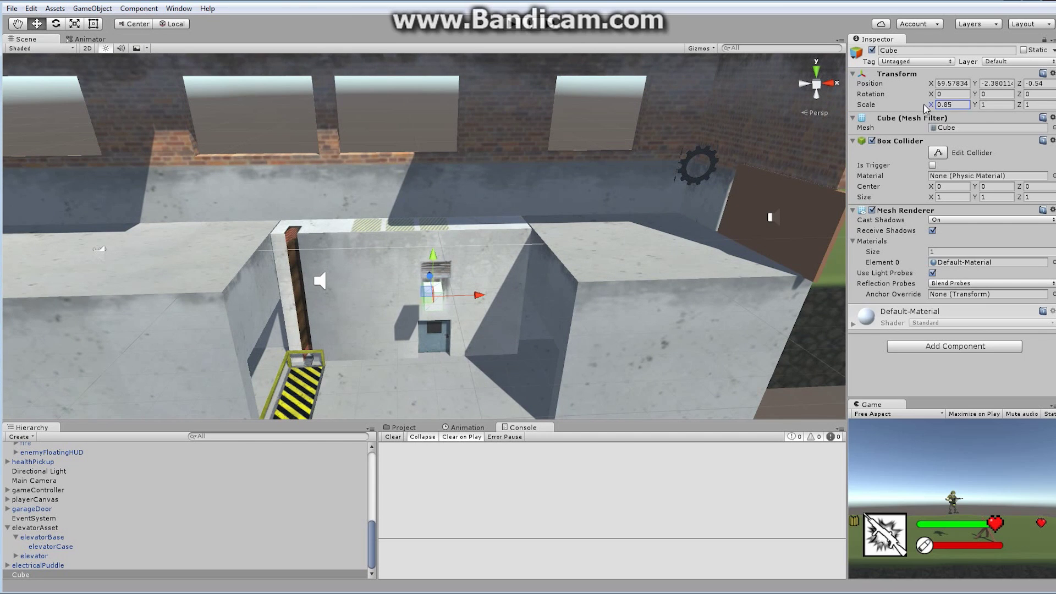
left_click_drag(931, 105, 22, 120)
key("alt")
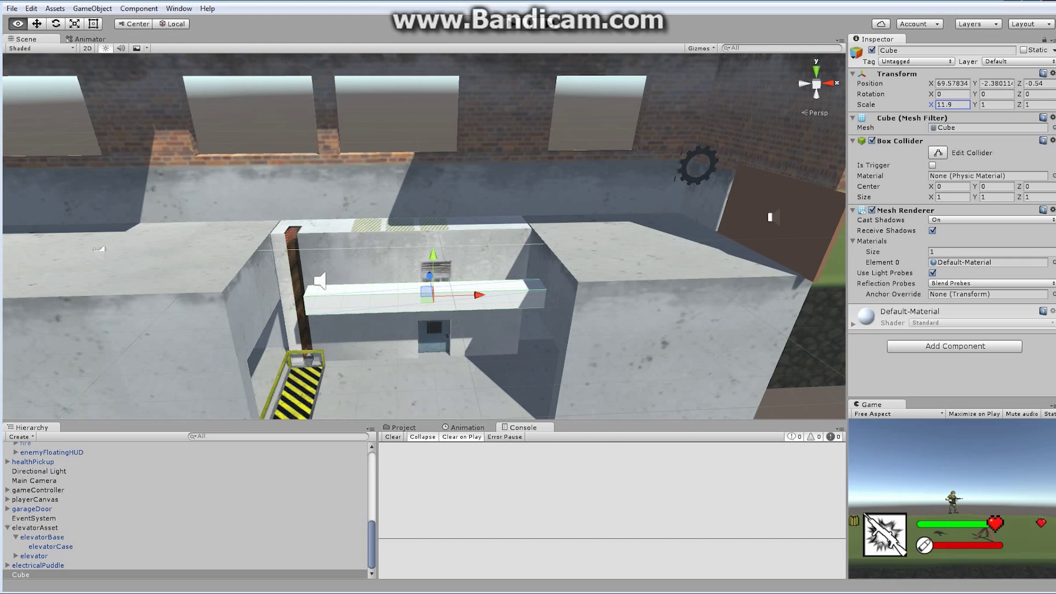
left_click_drag(504, 261, 324, 168, "alt")
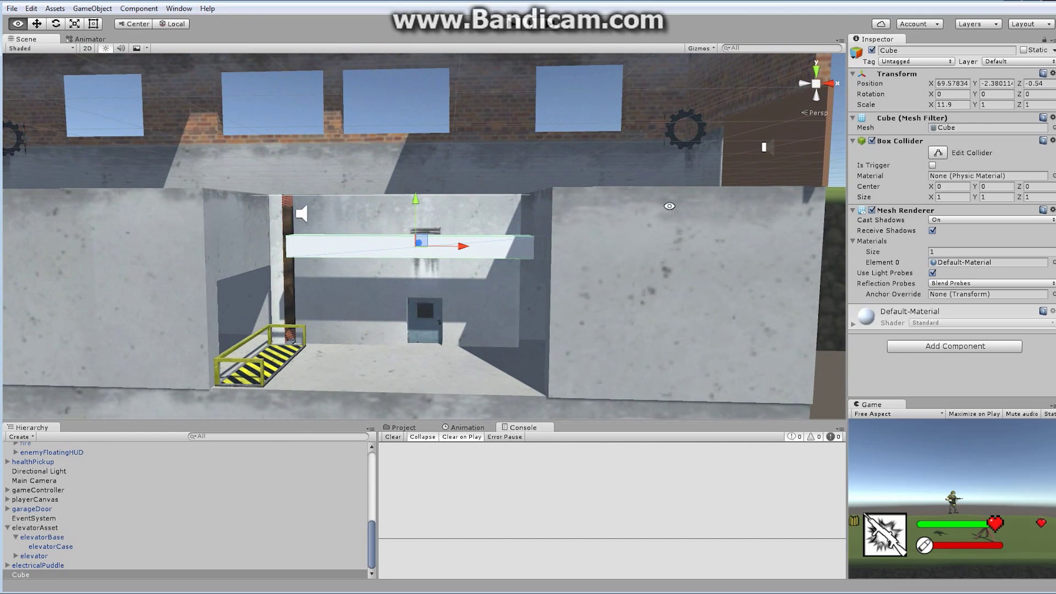
Set the cube's X scale to 11 and thin its Y scale to 0.37.
left_click(951, 105)
double_click(950, 105)
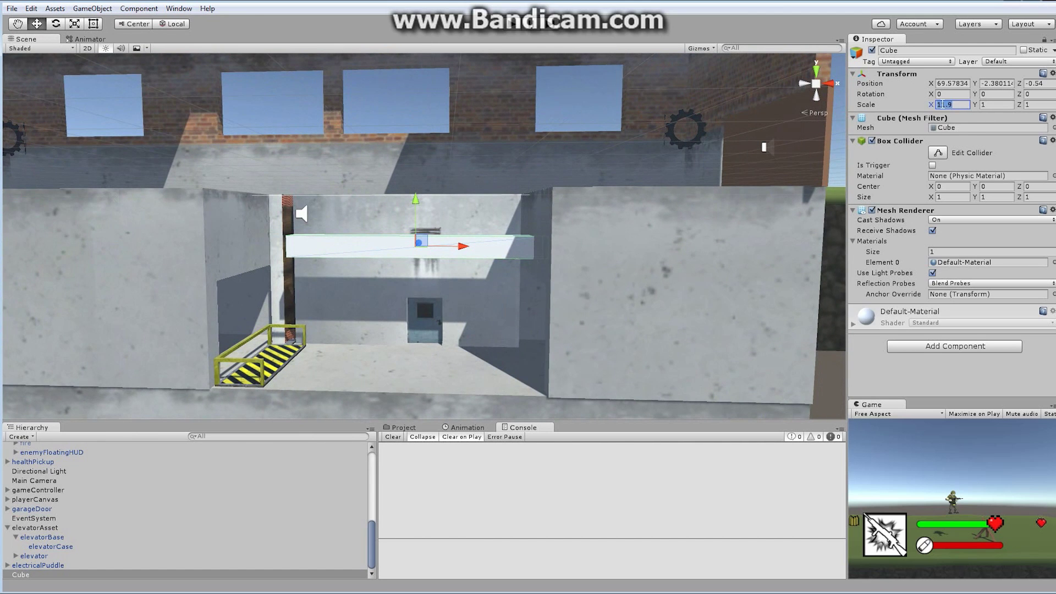
key("BackSpace")
key("BackSpace")
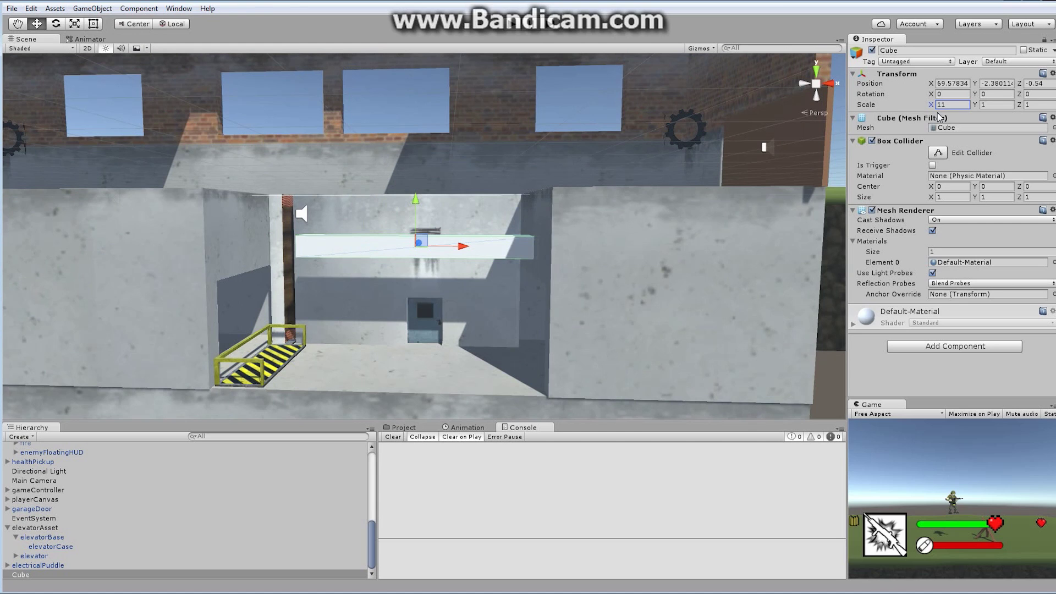
left_click(981, 105)
type("1.03")
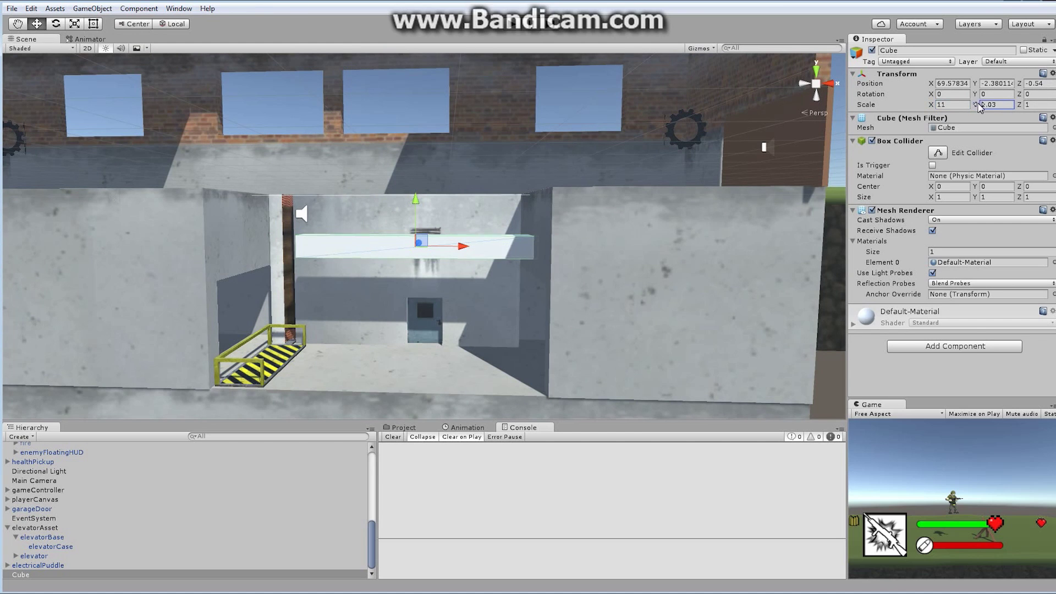
left_click_drag(979, 106, 1055, 109)
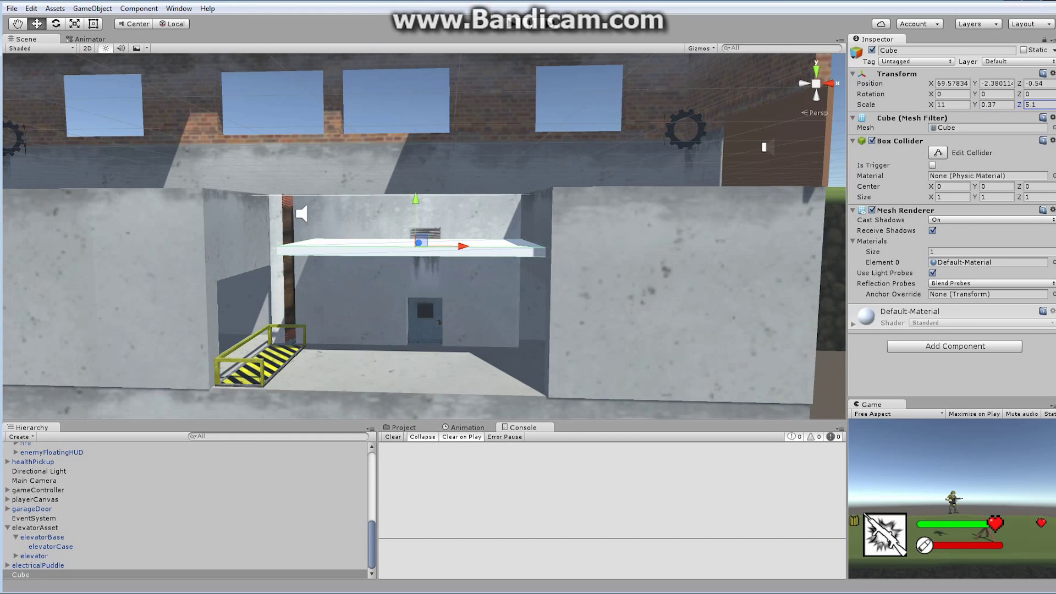
left_click_drag(763, 146, 693, 168, "alt")
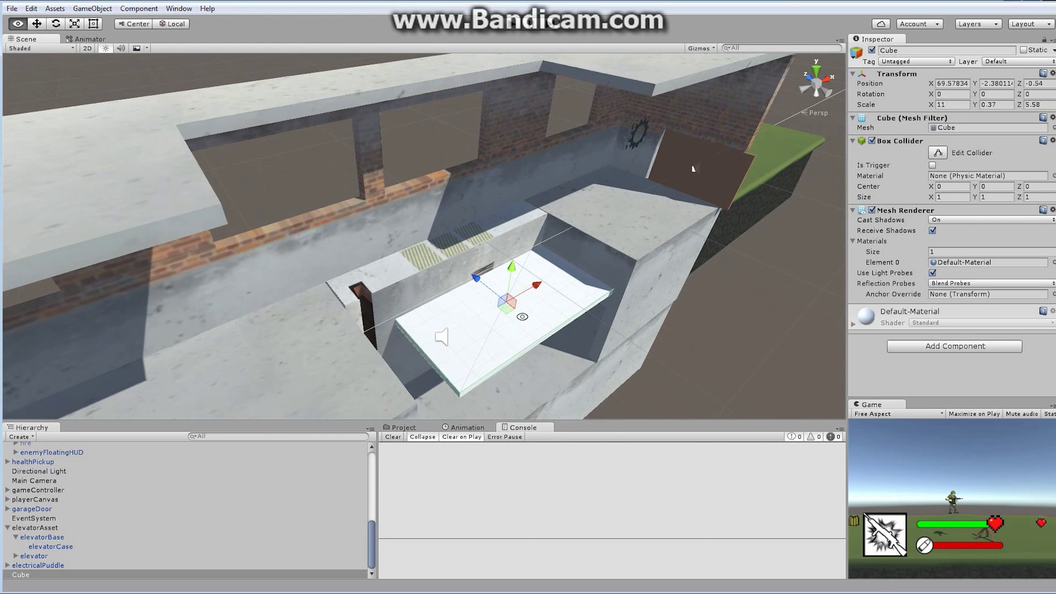
Set the slab's Z scale to 5.5 and slide it along Z over the opening.
left_click(1040, 105)
type("7")
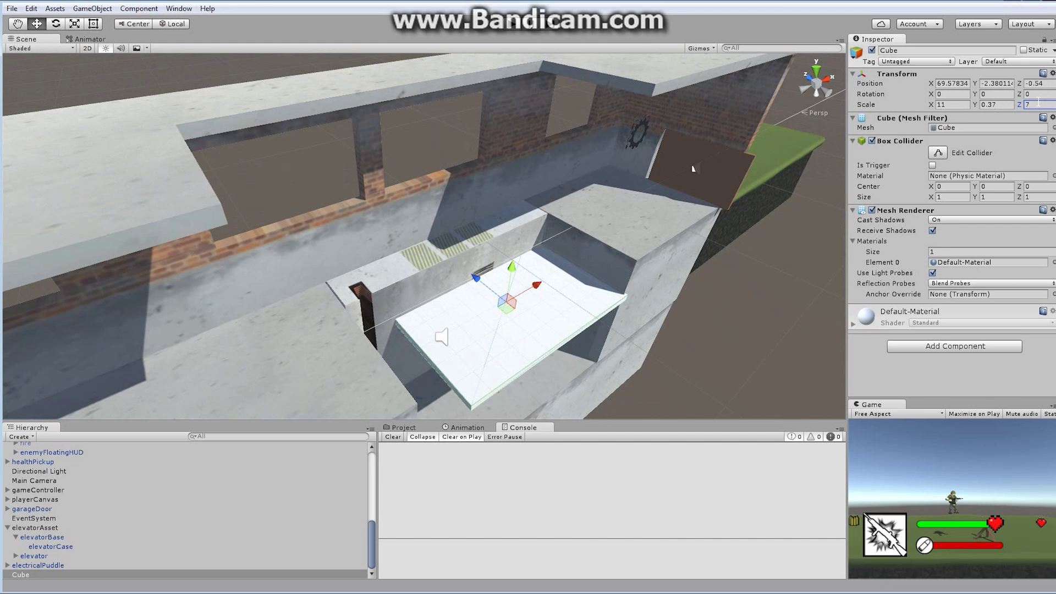
left_click_drag(567, 287, 516, 269, "alt")
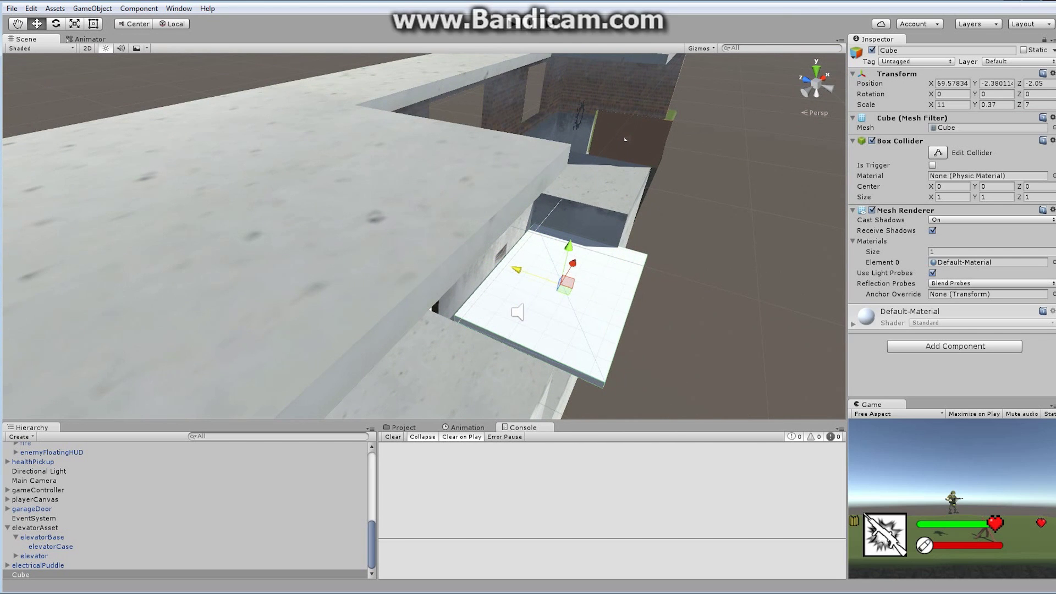
left_click(1038, 104)
type("6")
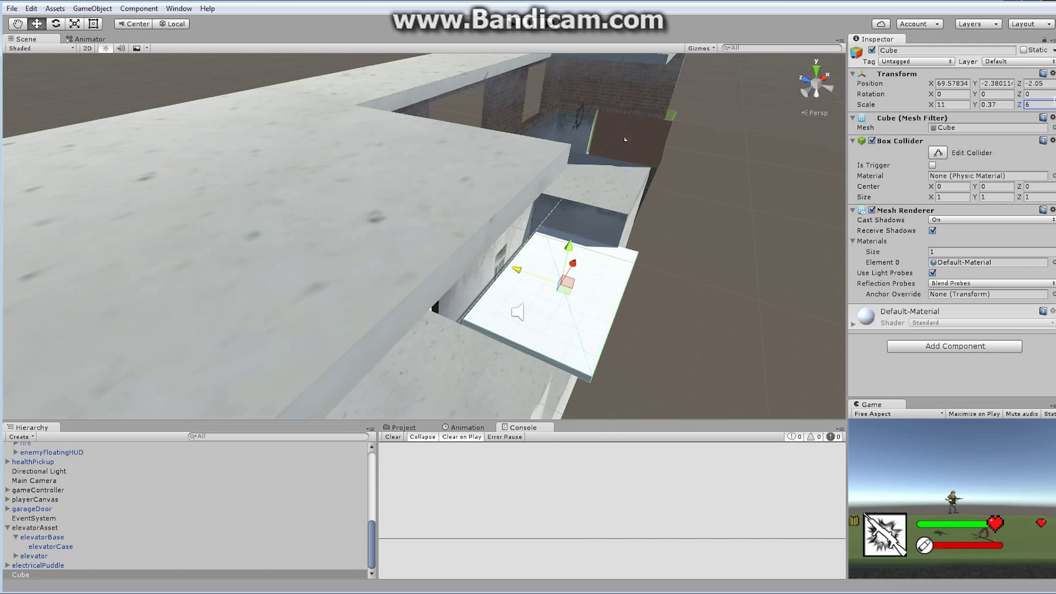
left_click_drag(516, 272, 505, 268)
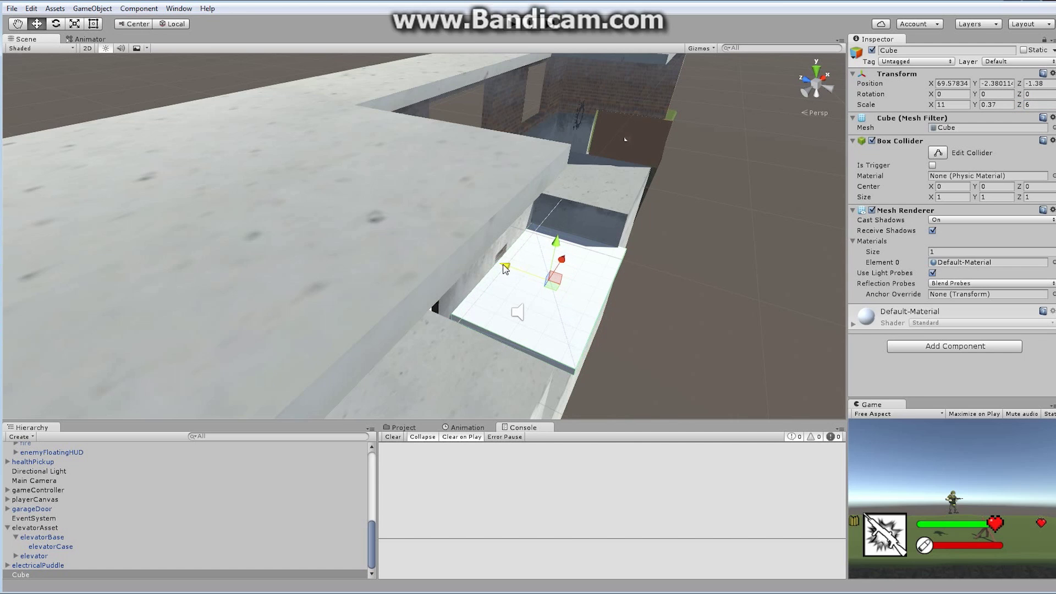
left_click(1024, 105)
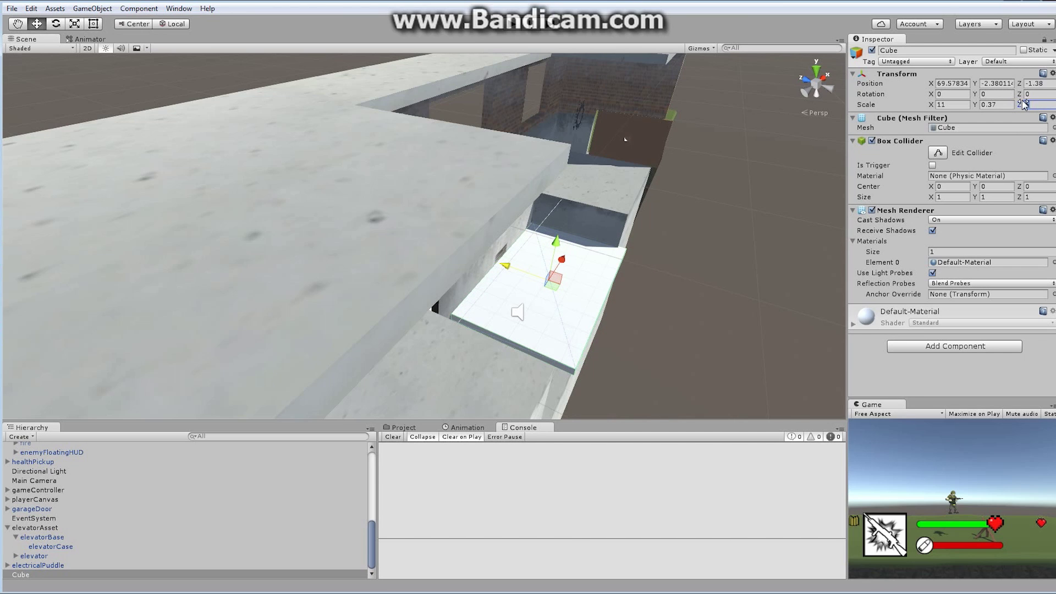
type("5.5")
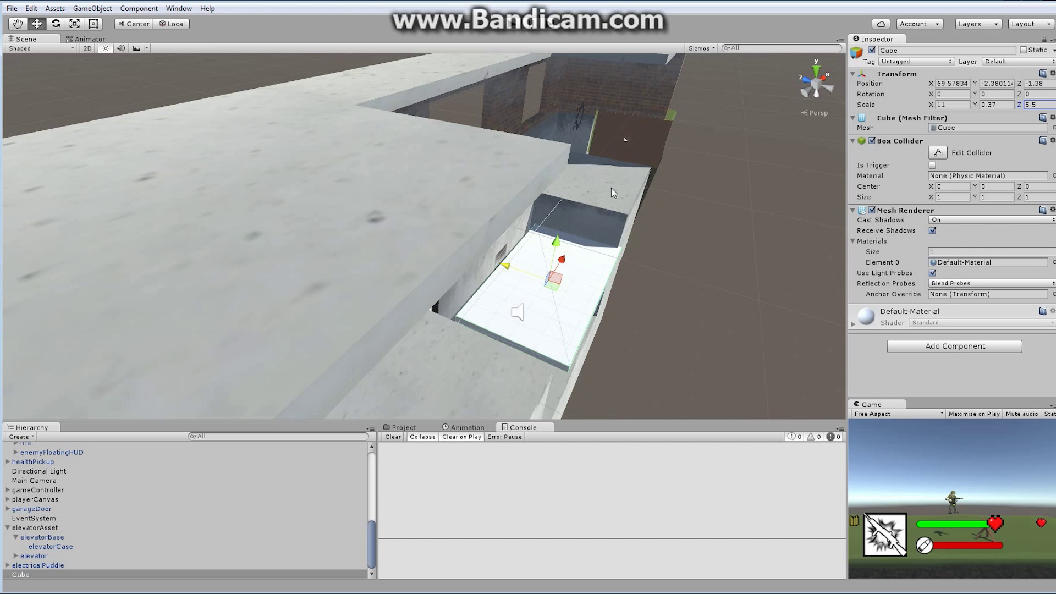
left_click_drag(611, 187, 383, 168, "alt")
Lift the slab to position 69.36, -0.08, -1.07, flush across the shaft top.
scroll(384, 168, "up", 5)
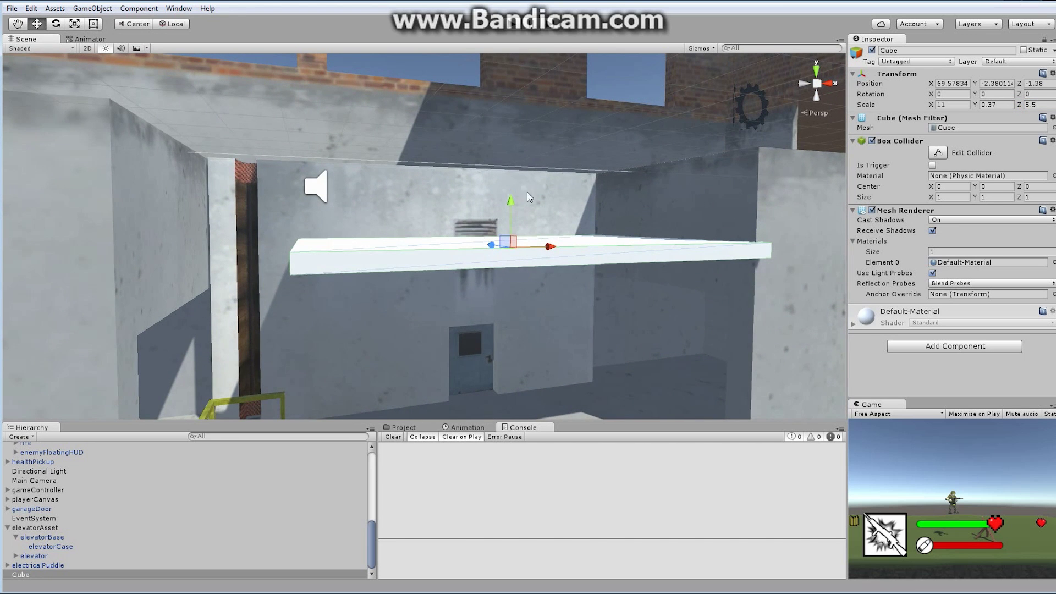
left_click_drag(512, 199, 356, 145)
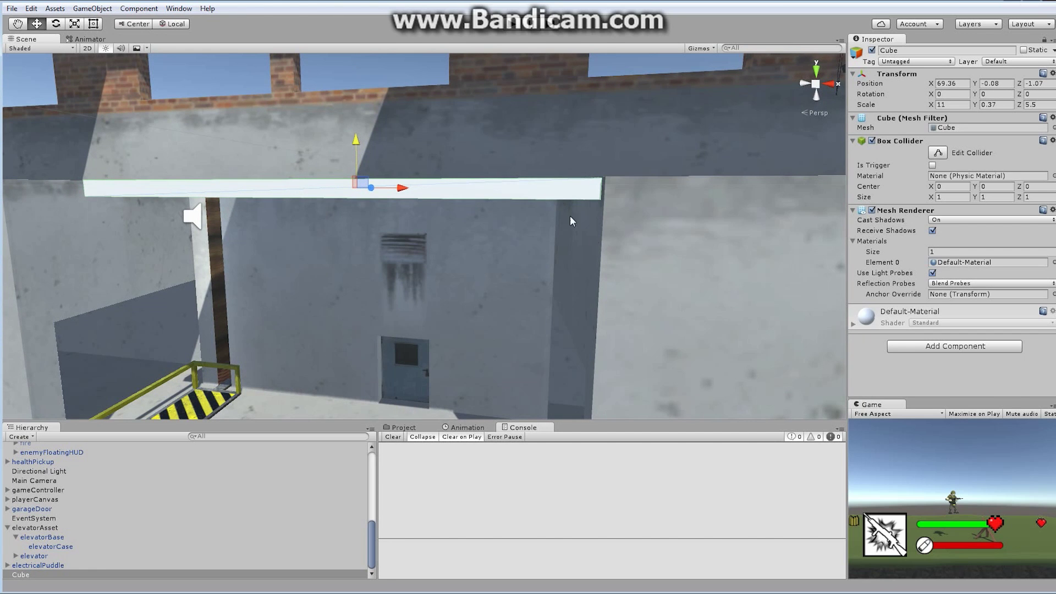
left_click_drag(571, 219, 443, 181, "alt")
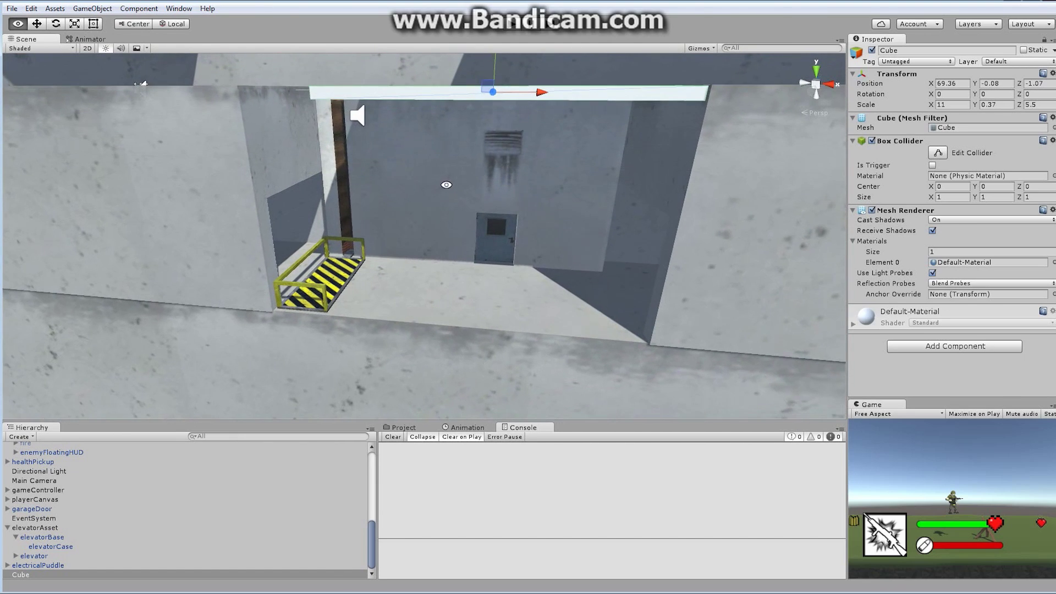
scroll(546, 178, "down", 5)
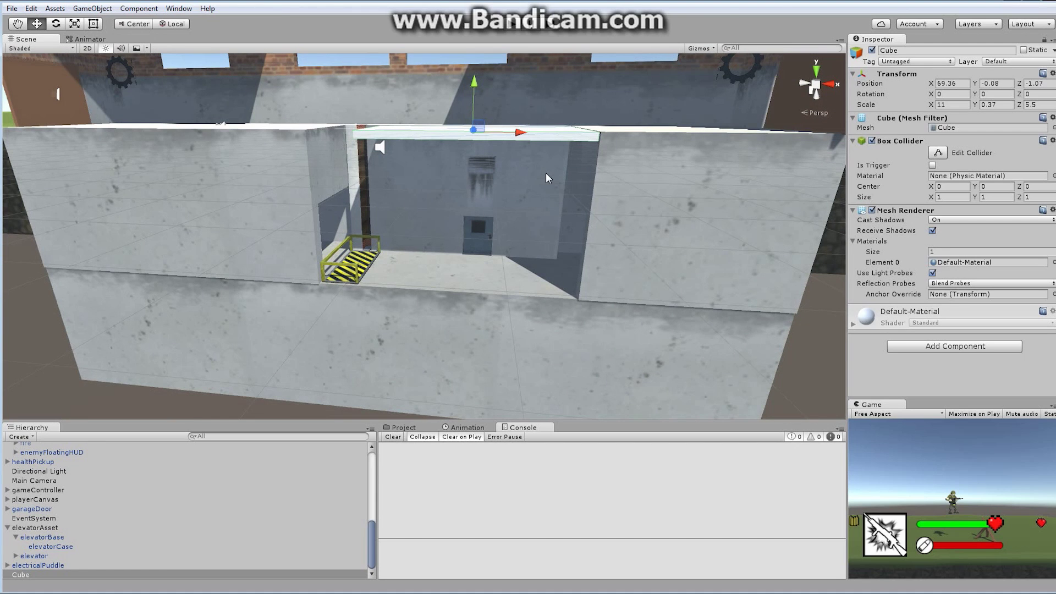
Rename the Cube to trapDoor and assign it to the Ground layer.
left_click(906, 50)
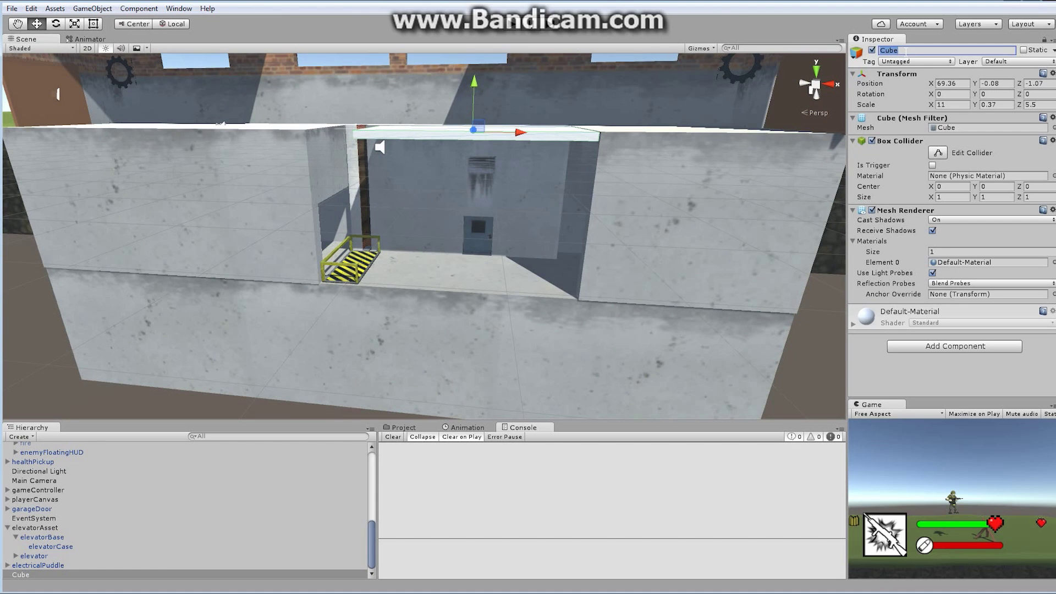
type("trapDoor")
key("Return")
left_click(1022, 62)
left_click(1014, 139)
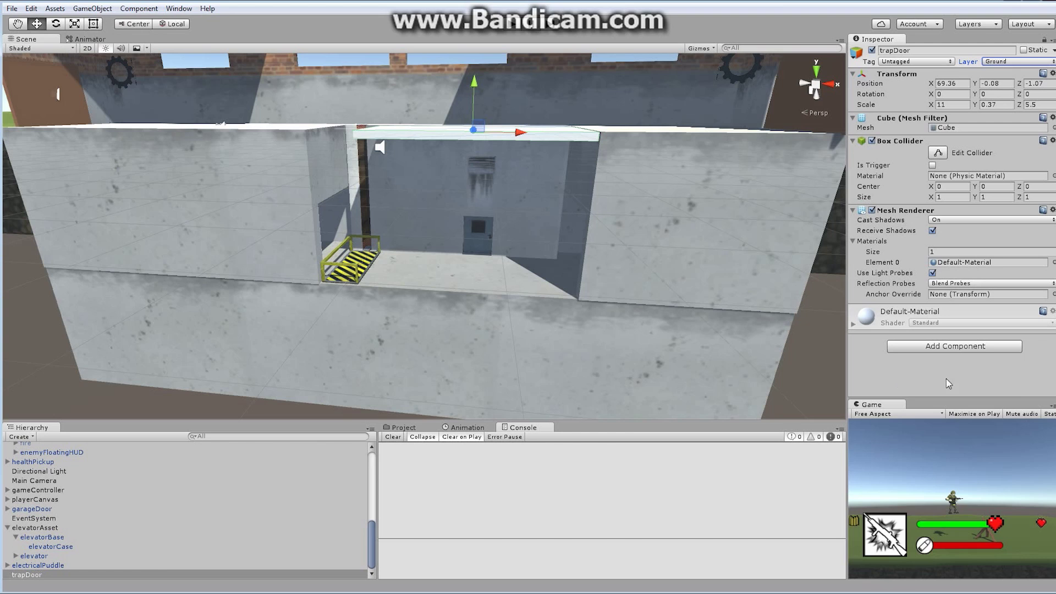
Browse the Physics section of Add Component to list the joint types.
left_click(945, 347)
left_click(968, 415)
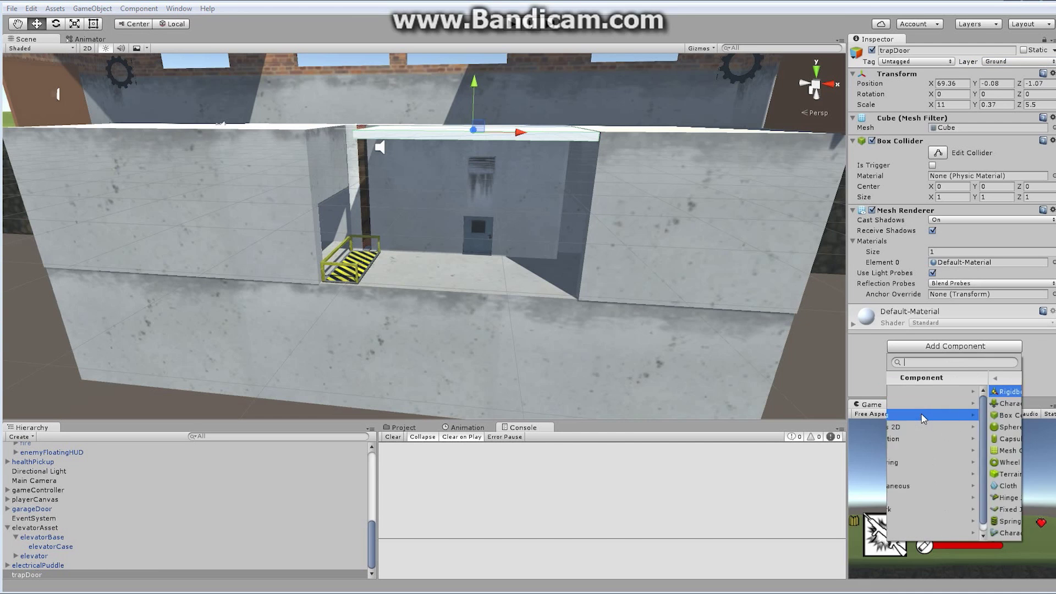
scroll(985, 440, "down", 2)
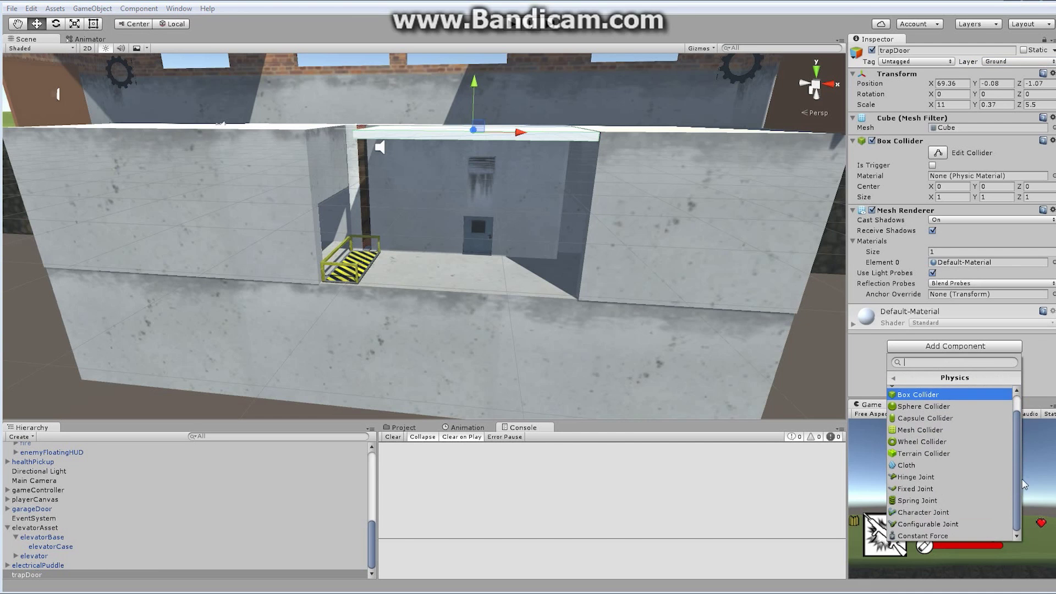
Add a Fixed Joint with a Rigidbody to trapDoor and scroll down to it.
left_click(931, 488)
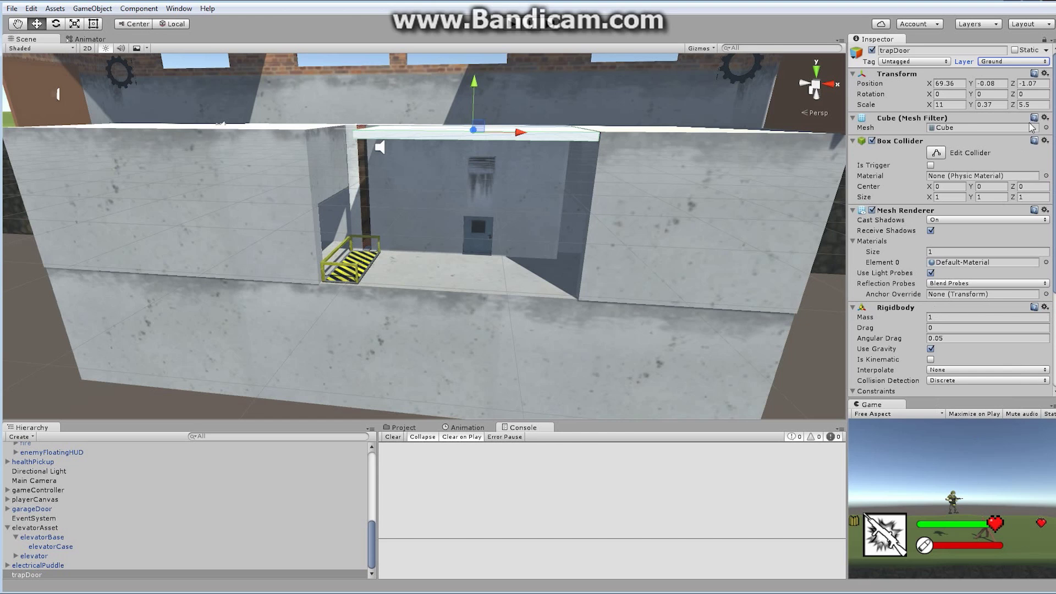
scroll(938, 219, "down", 5)
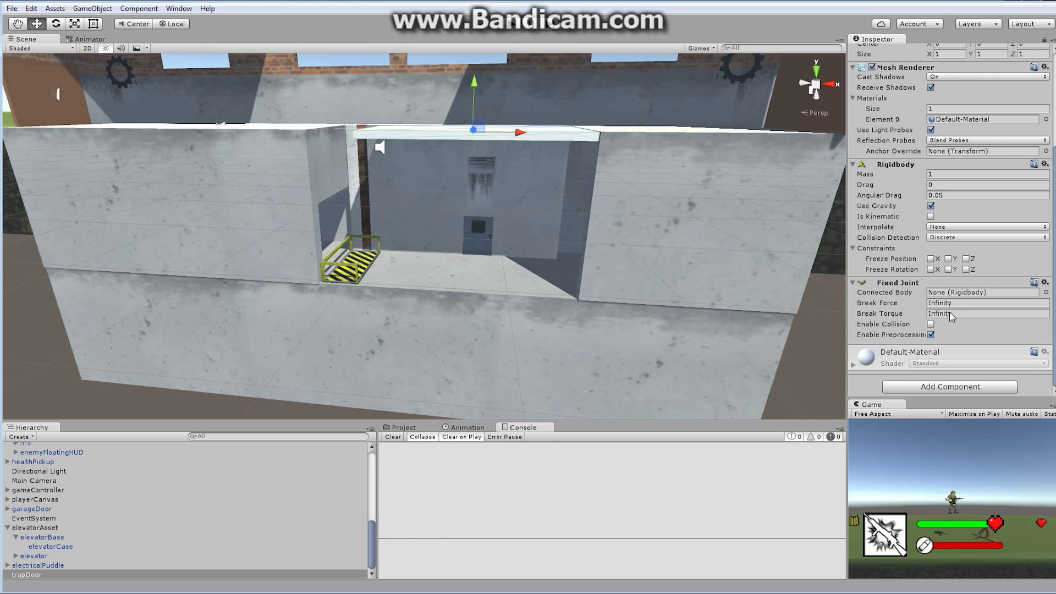
Delete the Fixed Joint using Remove Component in its gear menu.
left_click(1043, 285)
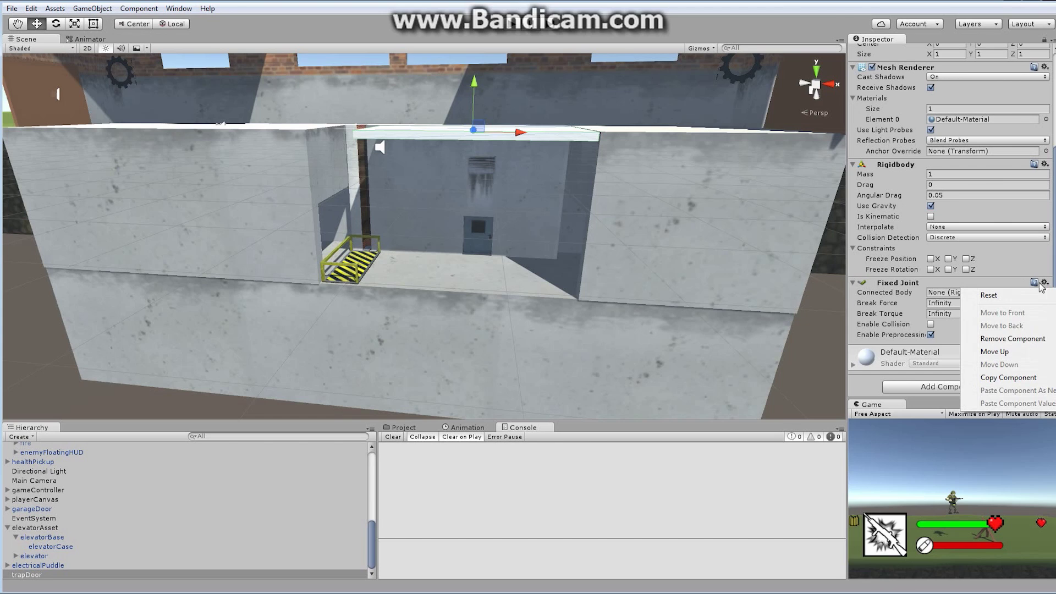
left_click(1027, 339)
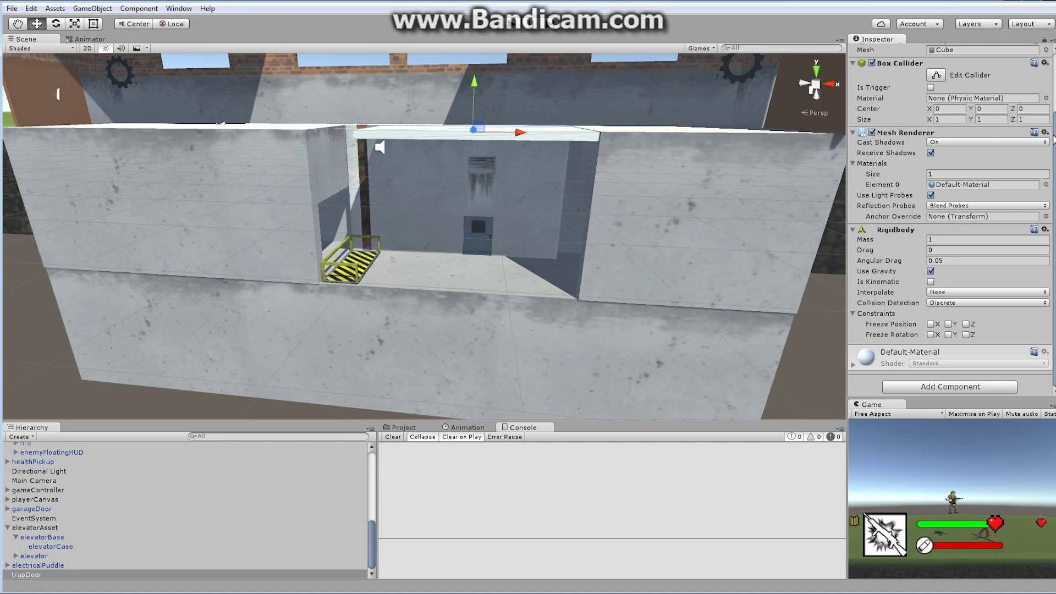
Attach a Spring Joint to the trapDoor slab, with spring 10 and anchor 0, 0.5, 0.
left_click(971, 391)
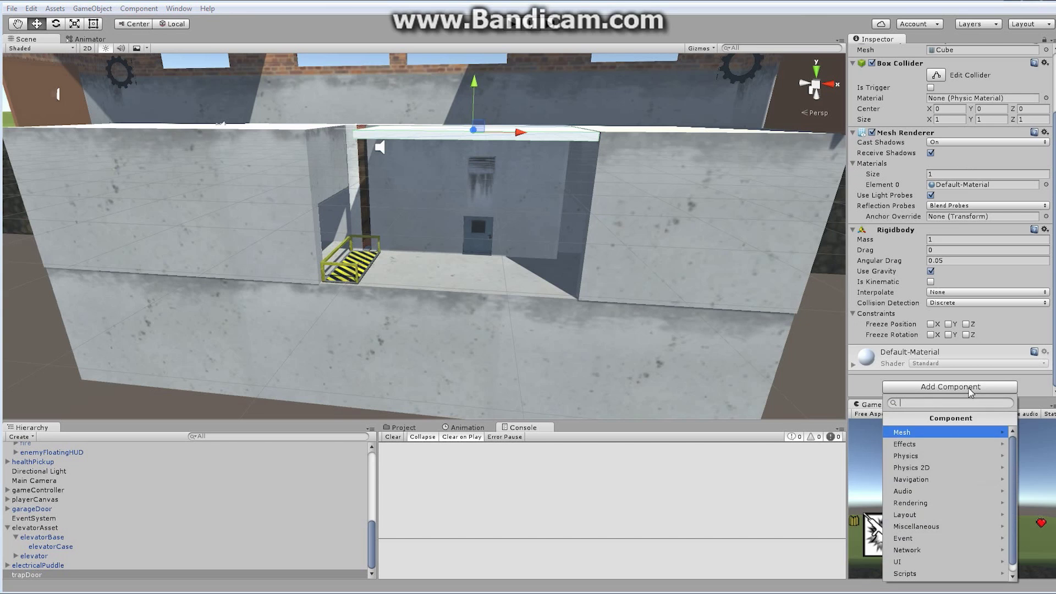
left_click(934, 456)
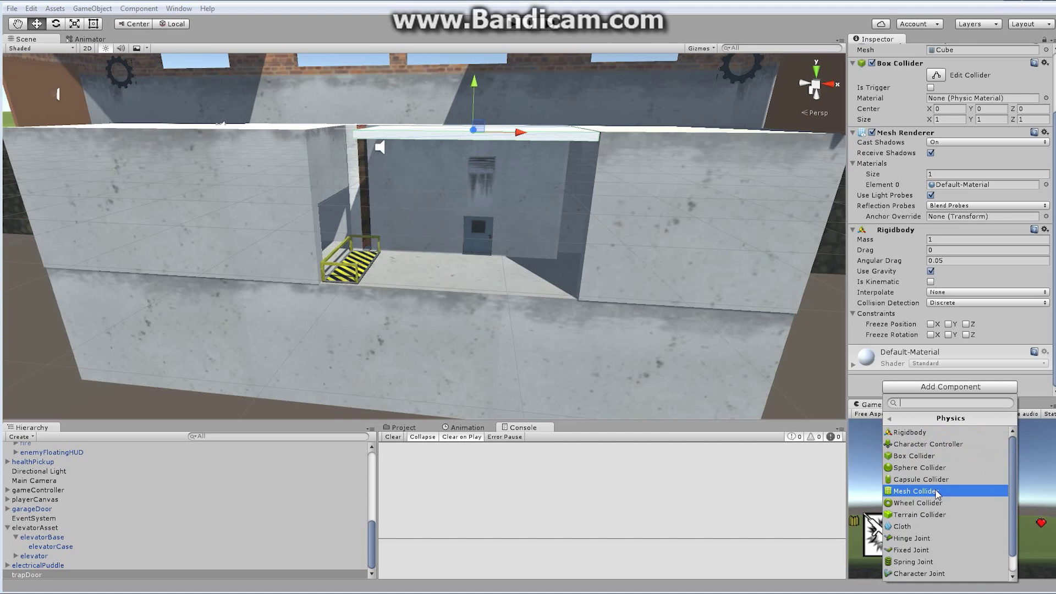
left_click(926, 562)
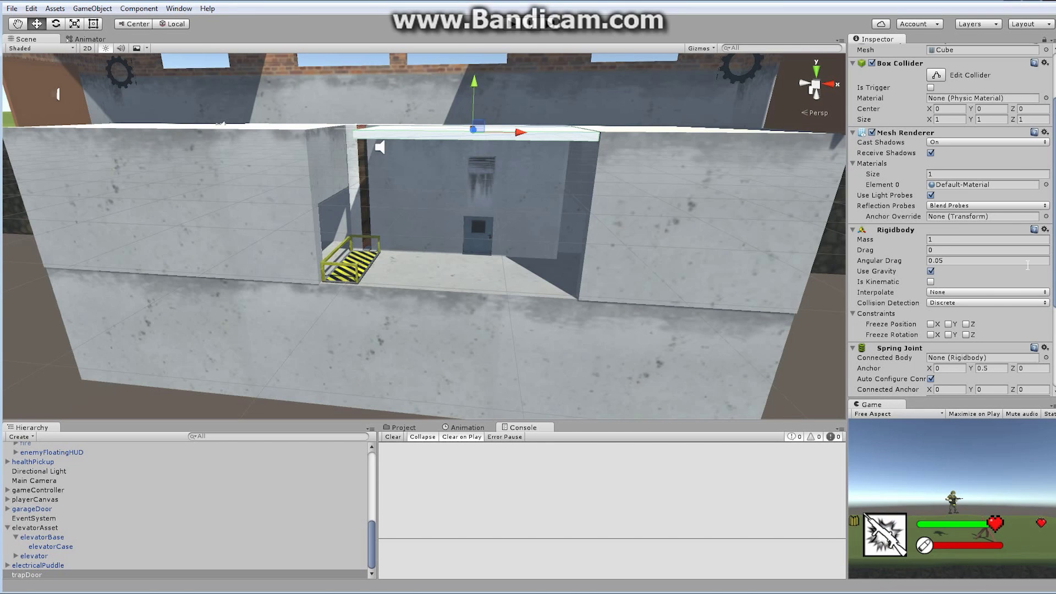
scroll(1044, 204, "down", 6)
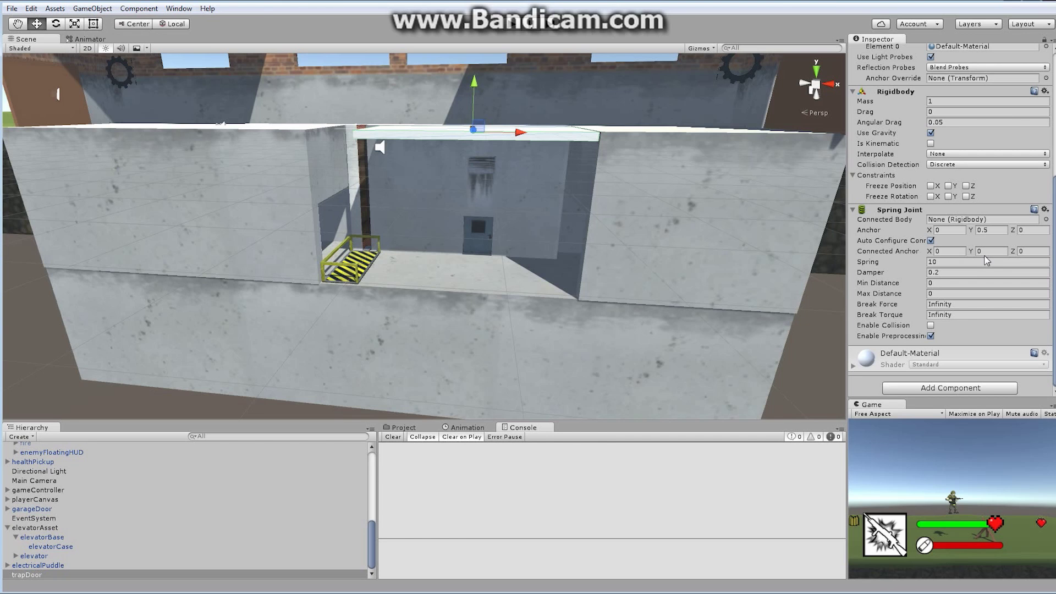
Enter 0.2 as the Spring Joint damper, then orbit the Scene view to see the whole elevator building.
left_click(933, 273)
type("0.2")
left_click_drag(508, 324, 503, 259, "alt")
scroll(502, 259, "up", 3)
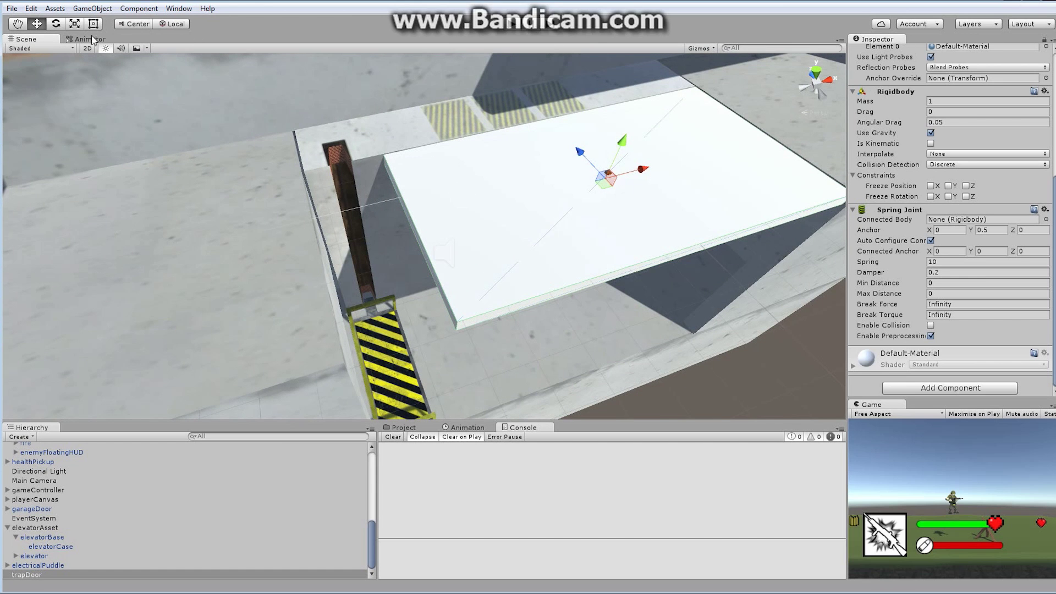
left_click(18, 24)
left_click_drag(619, 167, 561, 178, "alt")
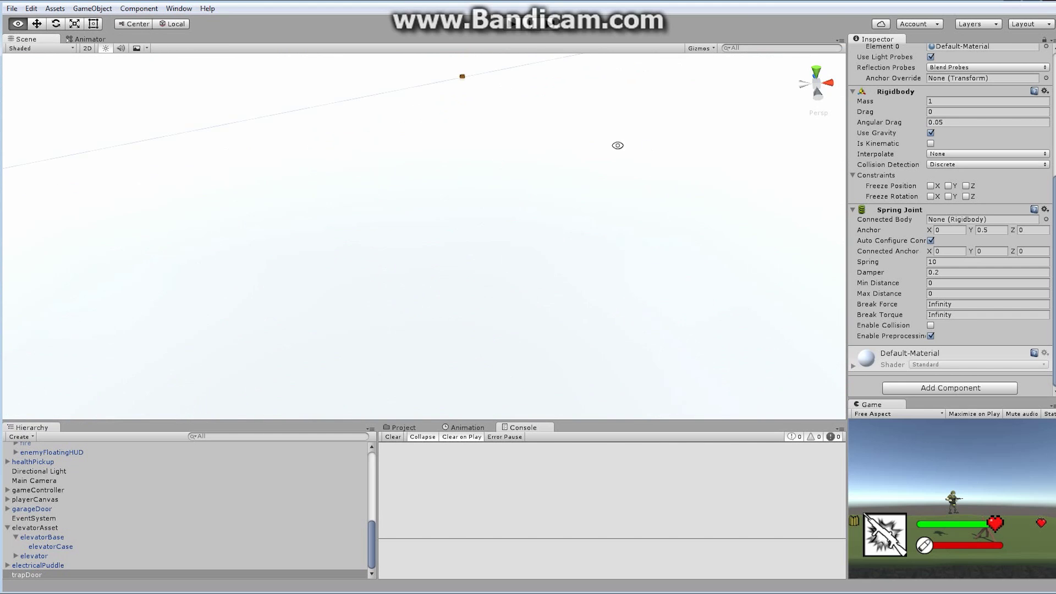
scroll(617, 145, "down", 5)
left_click_drag(490, 149, 599, 163, "alt")
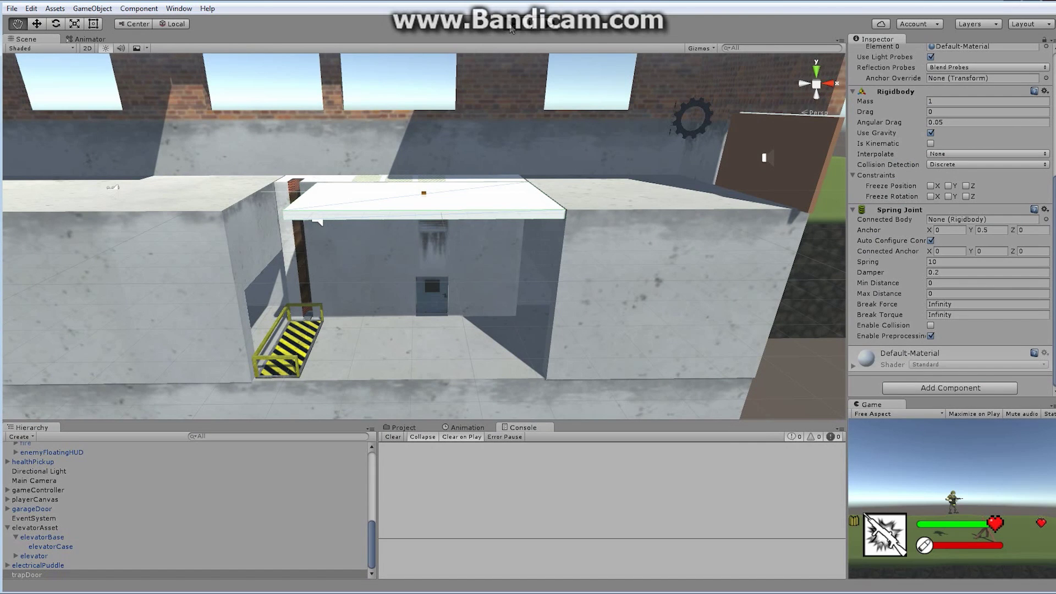
Enter Play mode and watch how the spring-jointed trap door reacts.
left_click(510, 28)
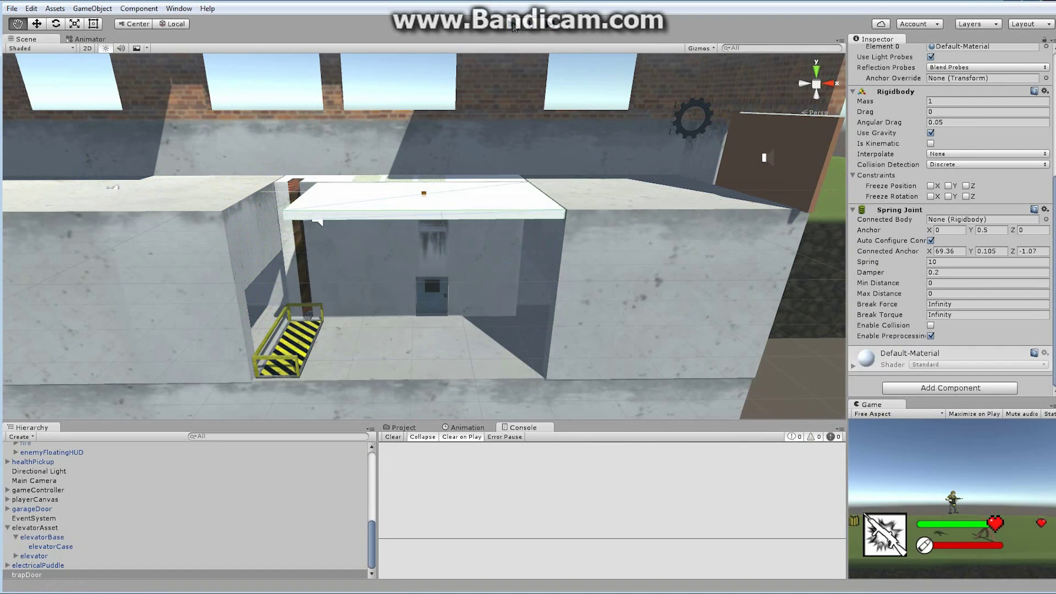
Remove the trapDoor's Spring Joint and add a Hinge Joint anchored at 0, 0.5, 0 with axis 1, 0, 0.
left_click(1045, 209)
left_click(1021, 266)
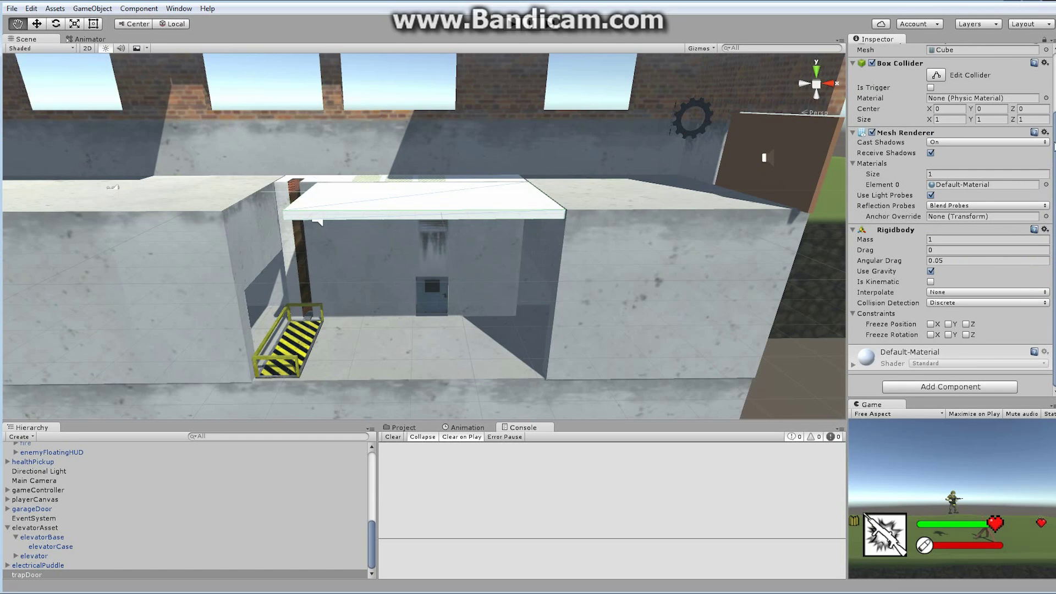
left_click(951, 389)
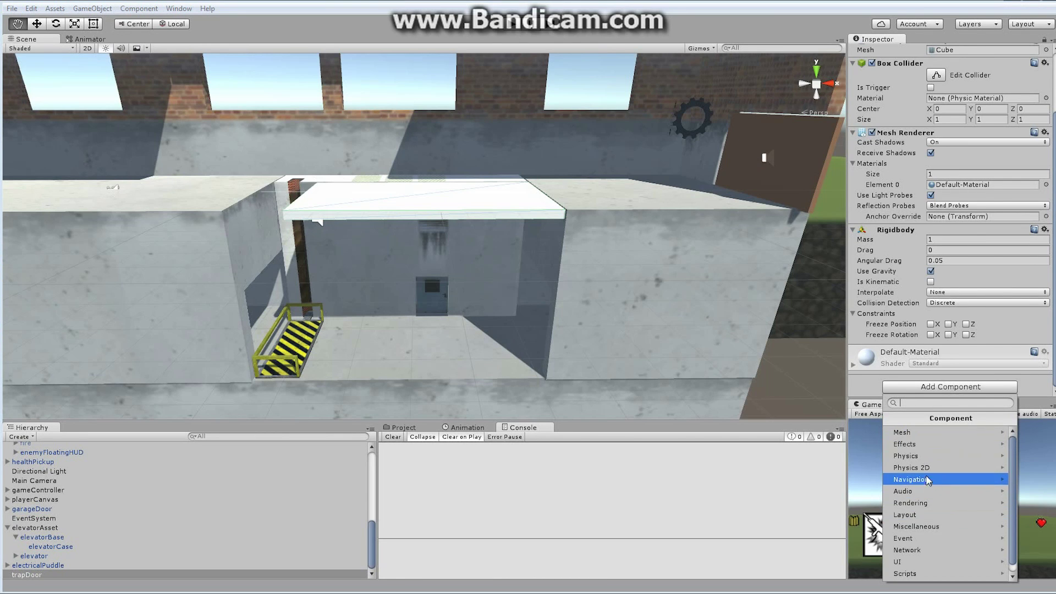
left_click(914, 458)
left_click(930, 530)
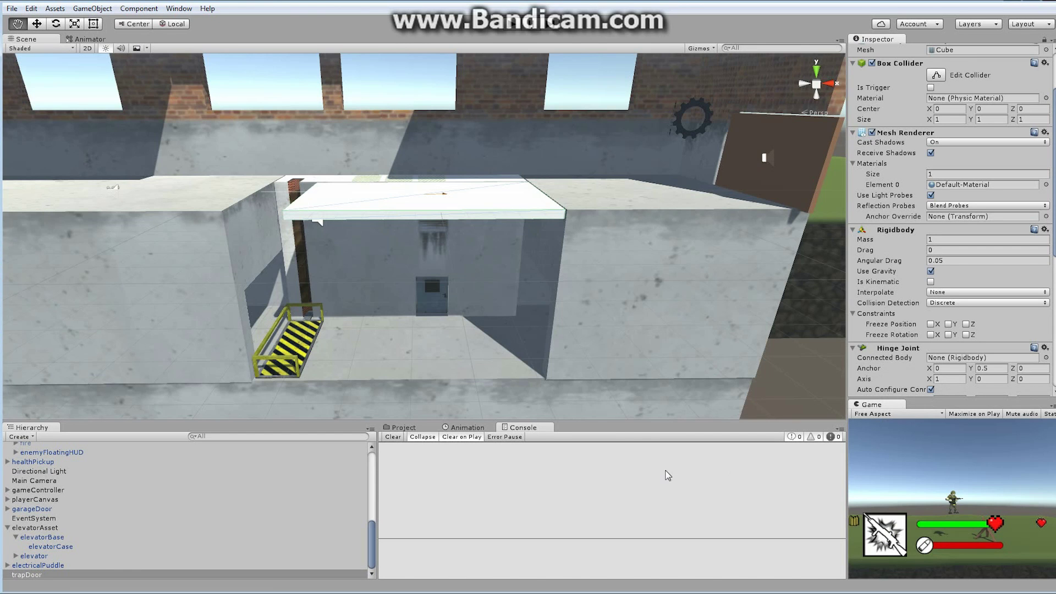
right_click_drag(455, 223, 498, 265)
key("s")
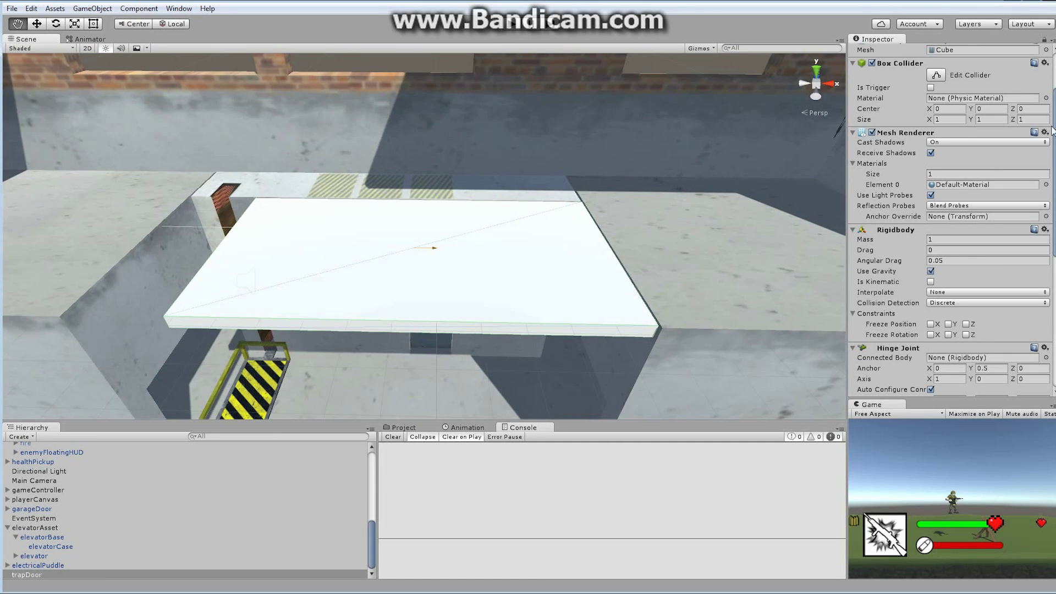
Shift the Hinge Joint anchor to X 0.43 and Y 1 so it lies along the slab's edge.
scroll(895, 255, "down", 5)
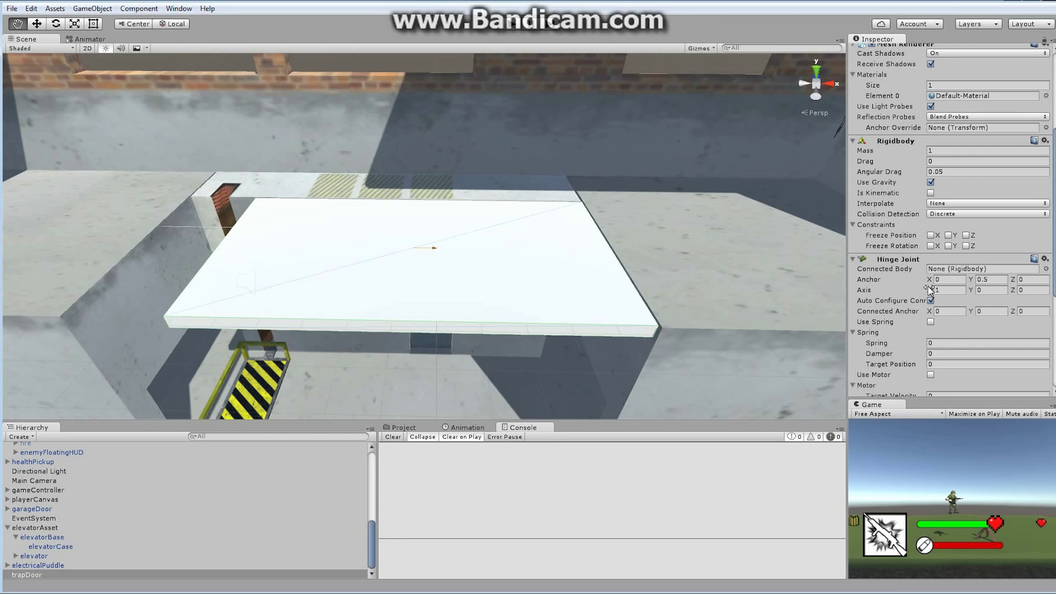
left_click_drag(927, 282, 942, 283)
left_click(991, 280)
type("0")
key("BackSpace")
type("1")
left_click(516, 33)
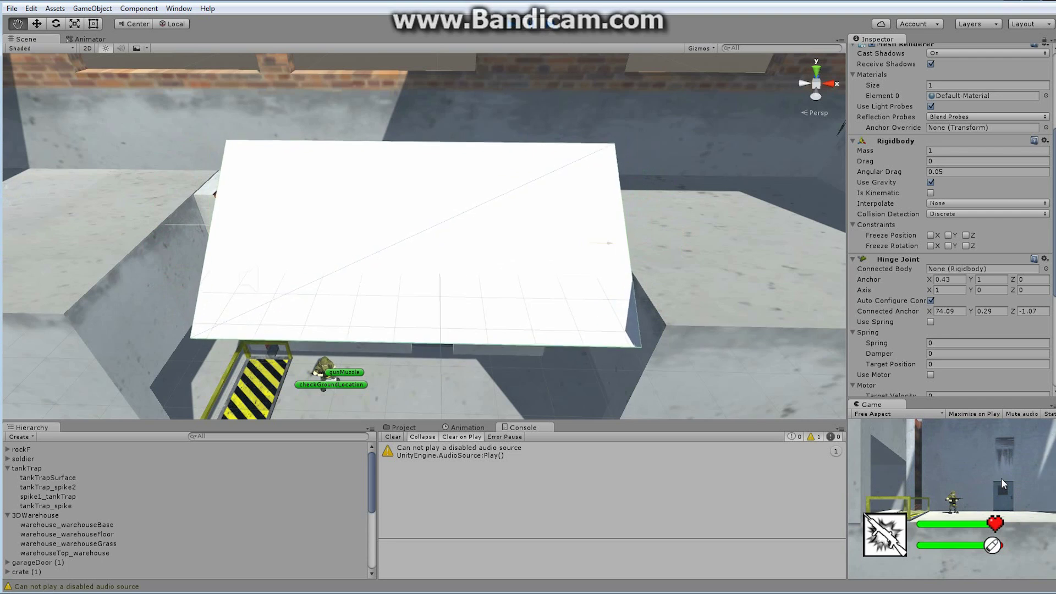
During play, walk the soldier toward the trap door to watch the slab swing on its hinge.
key("Left")
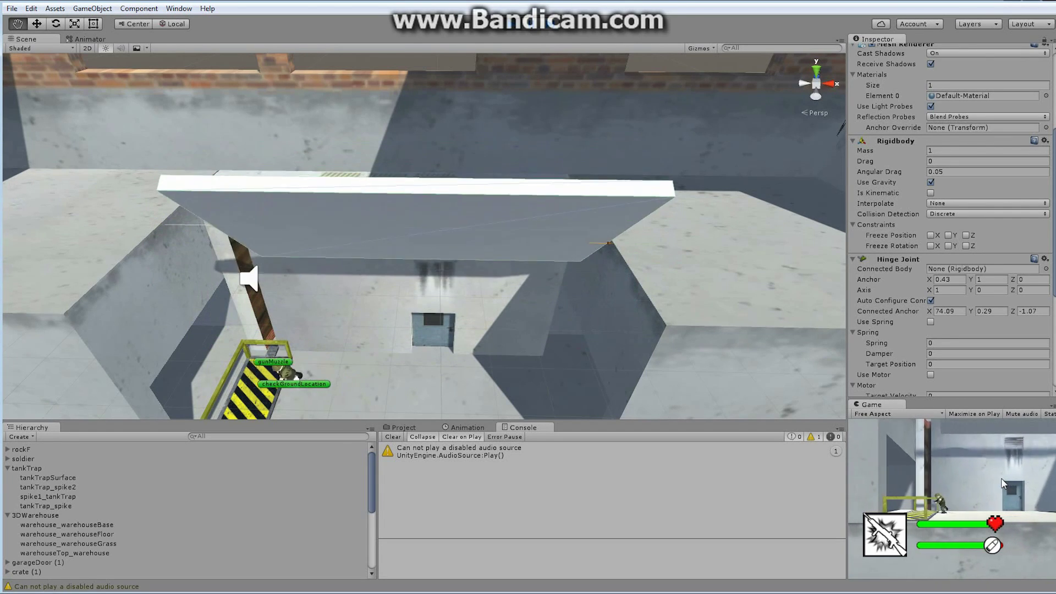
key("space")
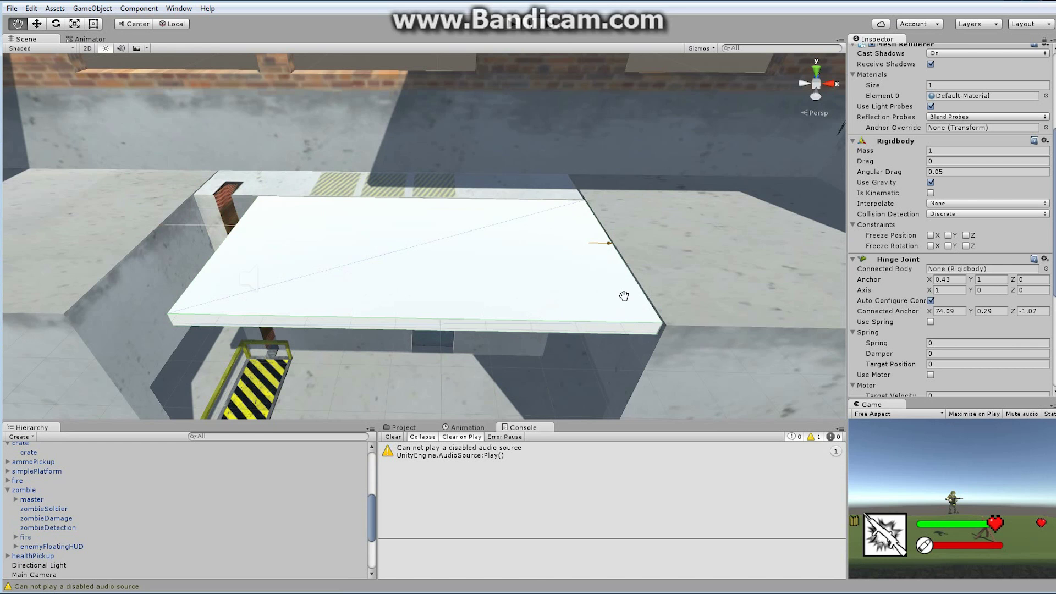
Change the hinge axis to 0, 0, 1 and nudge the anchor X up to 0.49.
left_click_drag(632, 268, 547, 252, "alt")
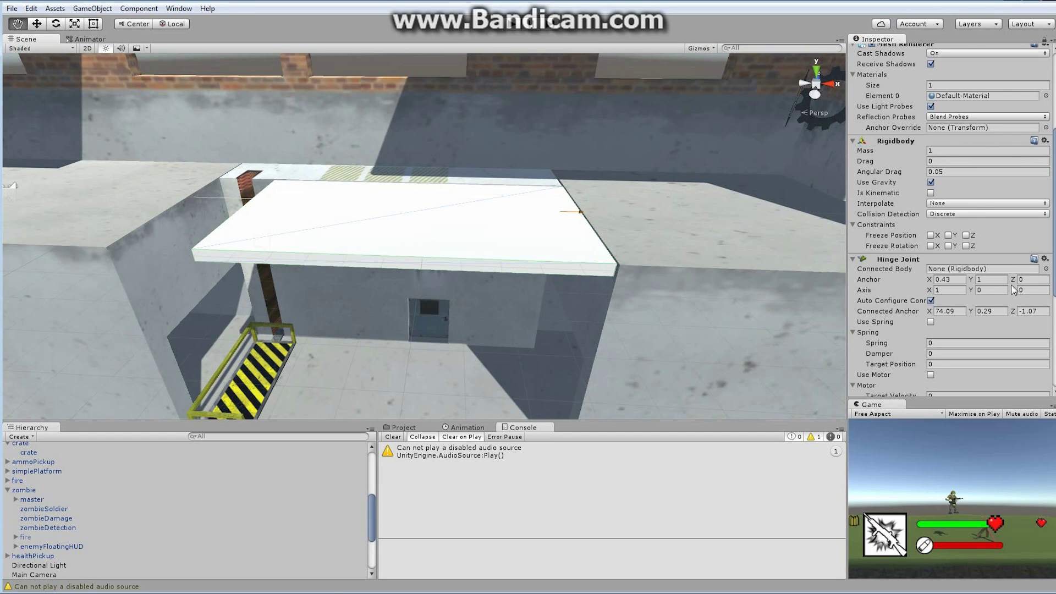
left_click(1025, 291)
type("1")
left_click(946, 290)
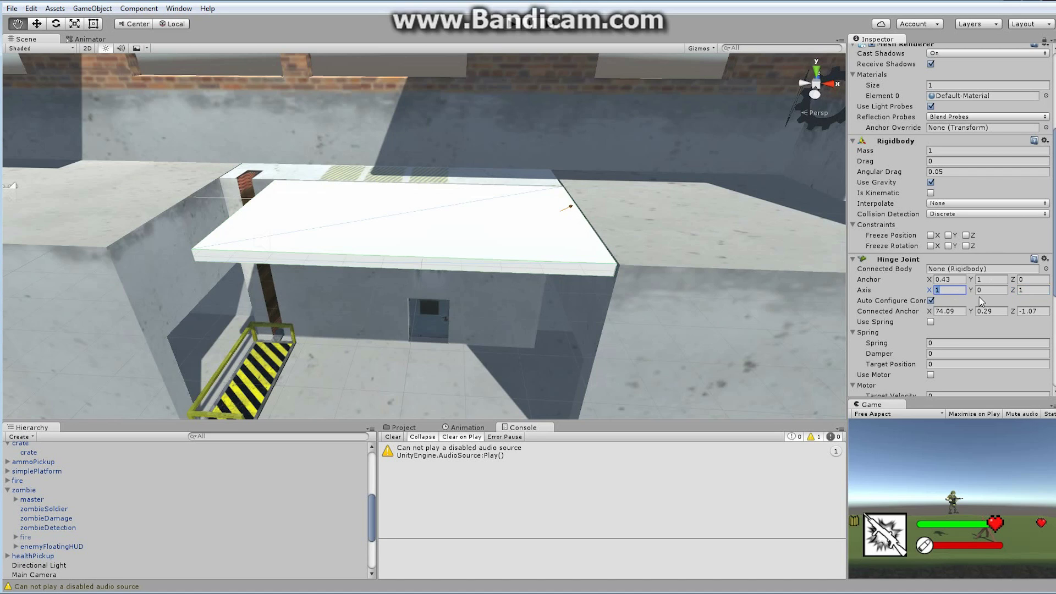
type("0")
left_click_drag(929, 281, 934, 282)
left_click_drag(585, 289, 562, 300, "alt")
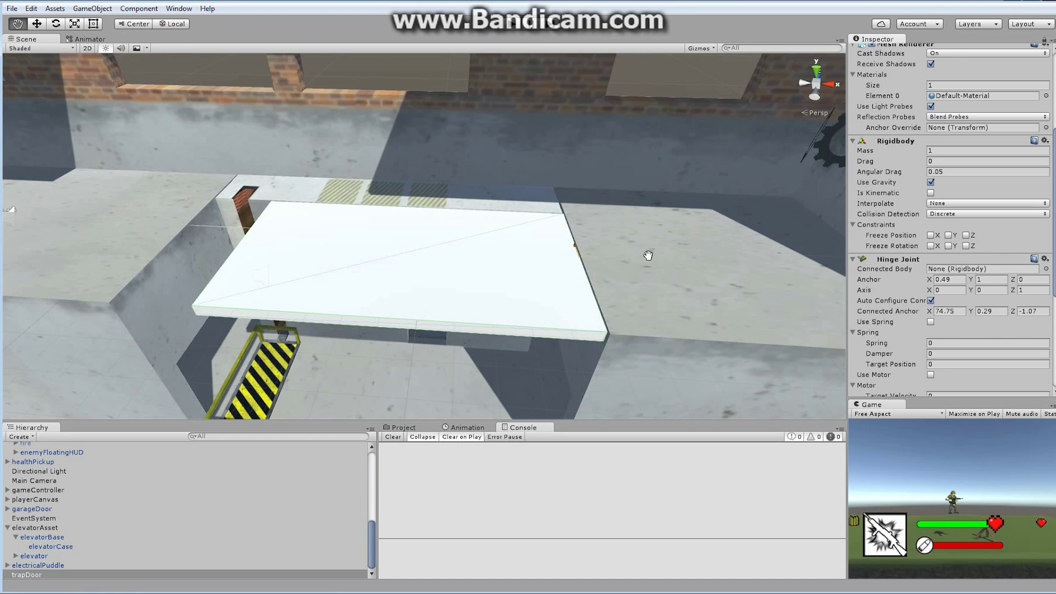
Set the hinge anchor to 0.5, 0, 0, orbiting around the slab to check it.
left_click_drag(622, 259, 731, 222, "alt")
left_click(996, 278)
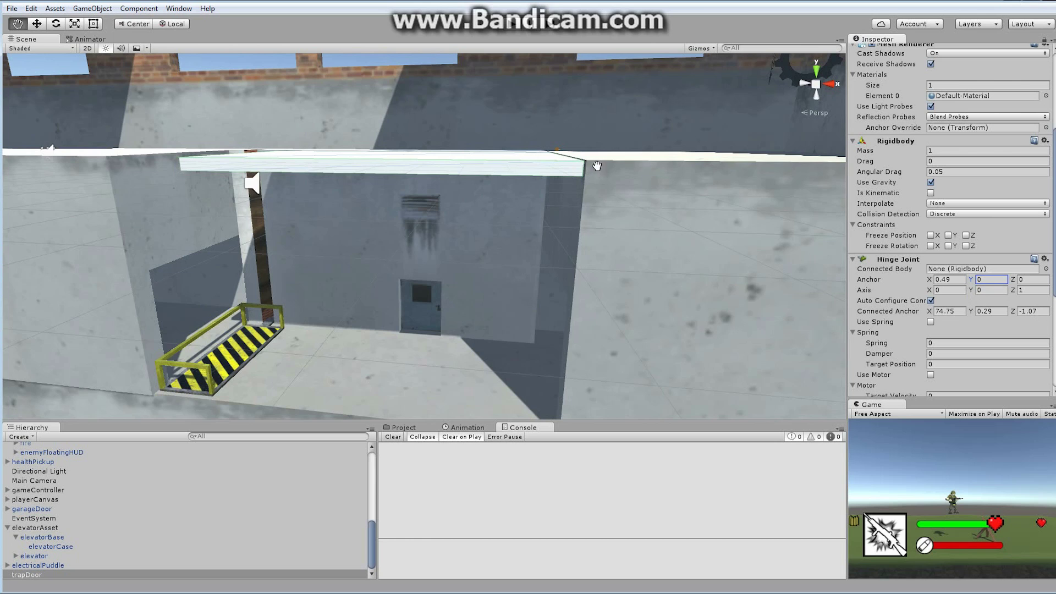
left_click_drag(595, 169, 587, 189, "alt")
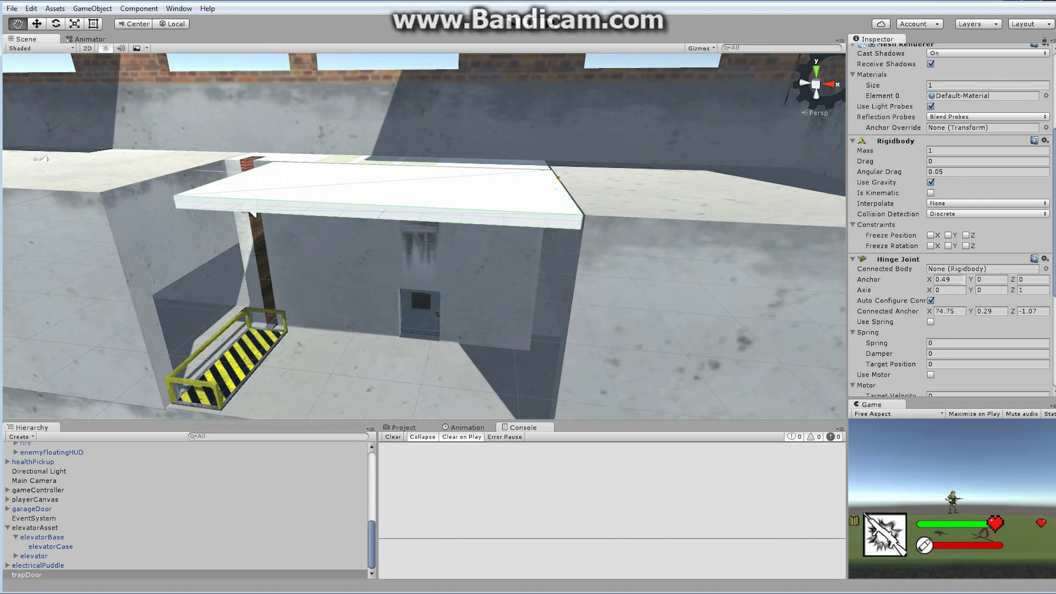
left_click(949, 280)
type("0.5")
left_click_drag(641, 205, 737, 237, "alt")
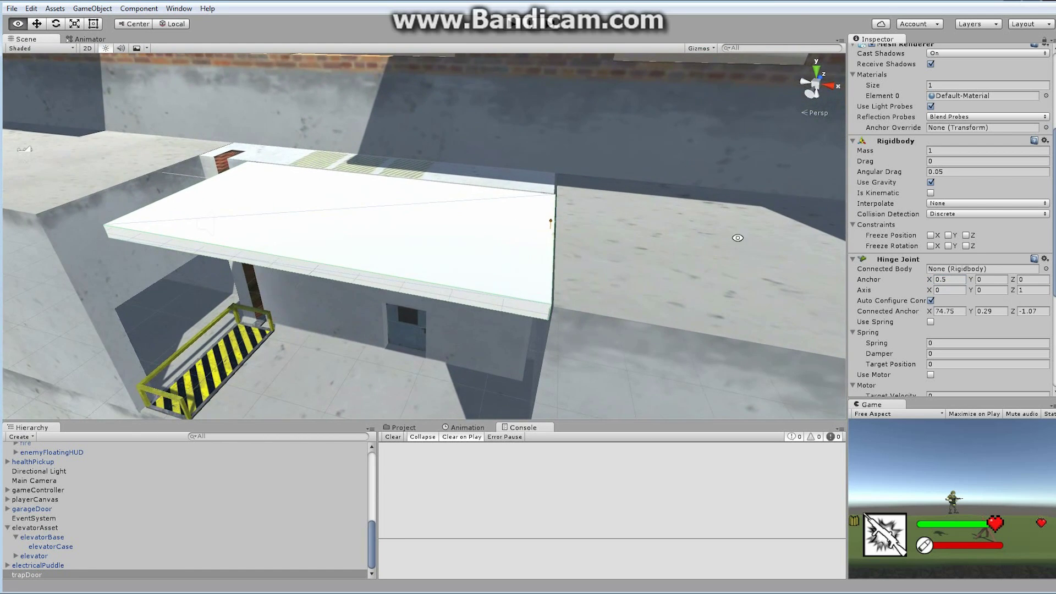
Test-play the scene to watch the trap door swing freely on its hinge, then stop.
left_click_drag(654, 235, 495, 95, "alt")
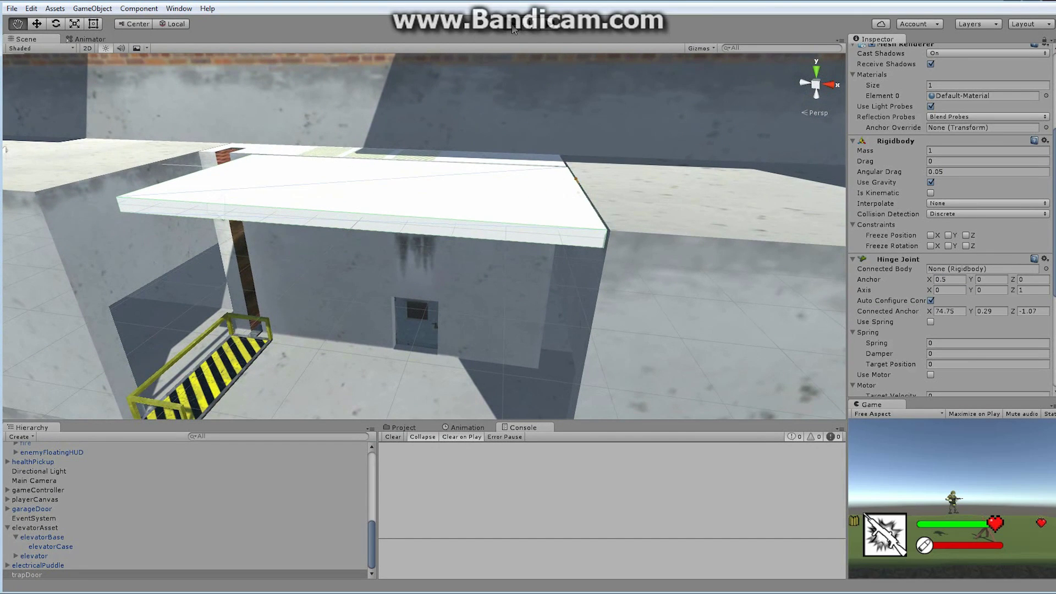
left_click(512, 26)
mouse_move(575, 231)
left_mouse_down("alt")
mouse_move(557, 231)
mouse_move(577, 245)
left_mouse_up("alt")
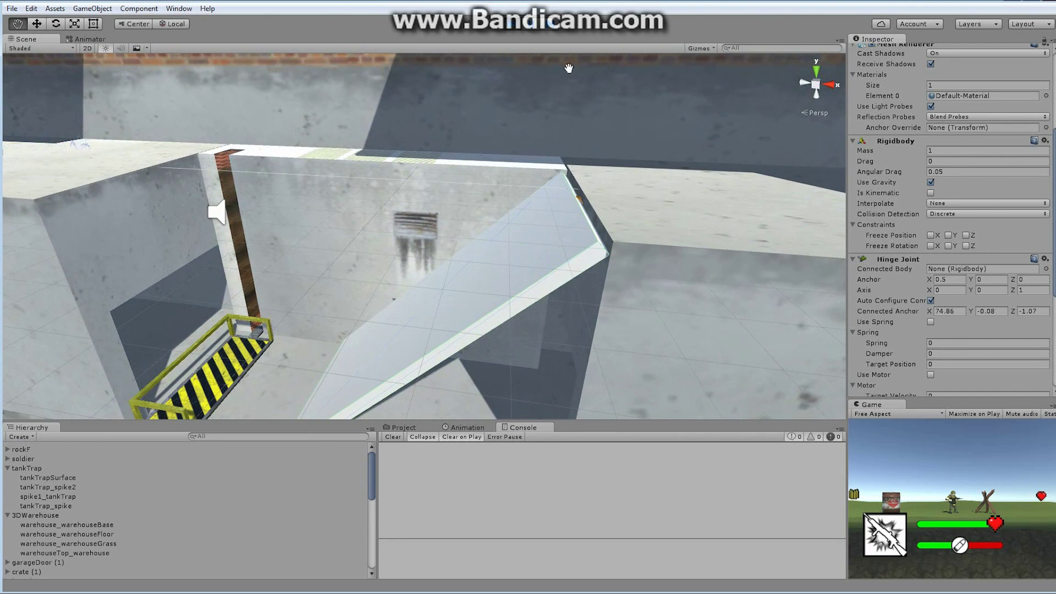
key("ctrl+p")
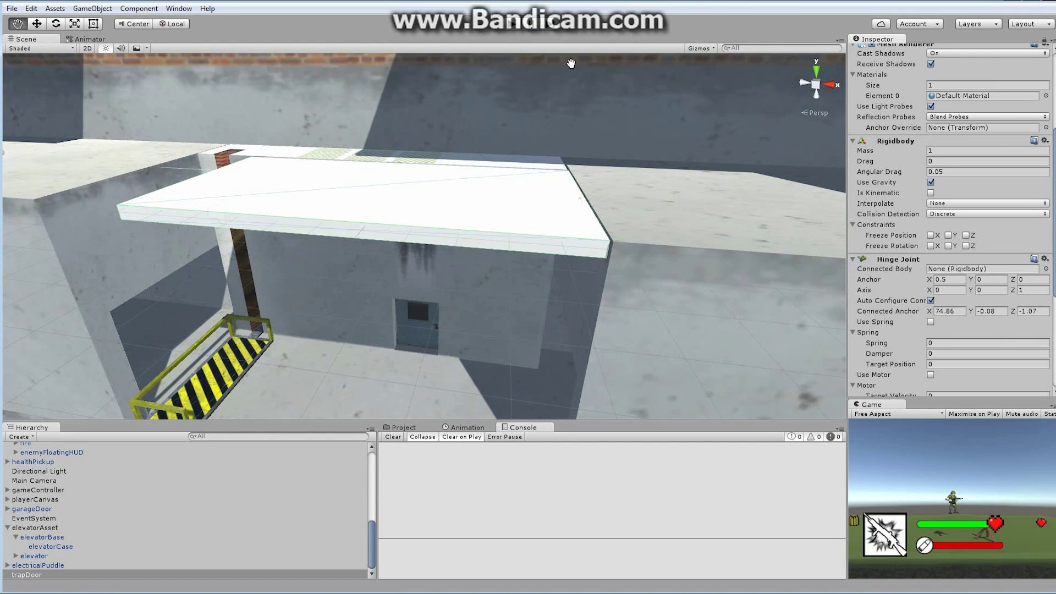
Scroll the Inspector down to the Hinge Joint's Motor and Limits sections.
left_click_drag(512, 113, 515, 25, "alt")
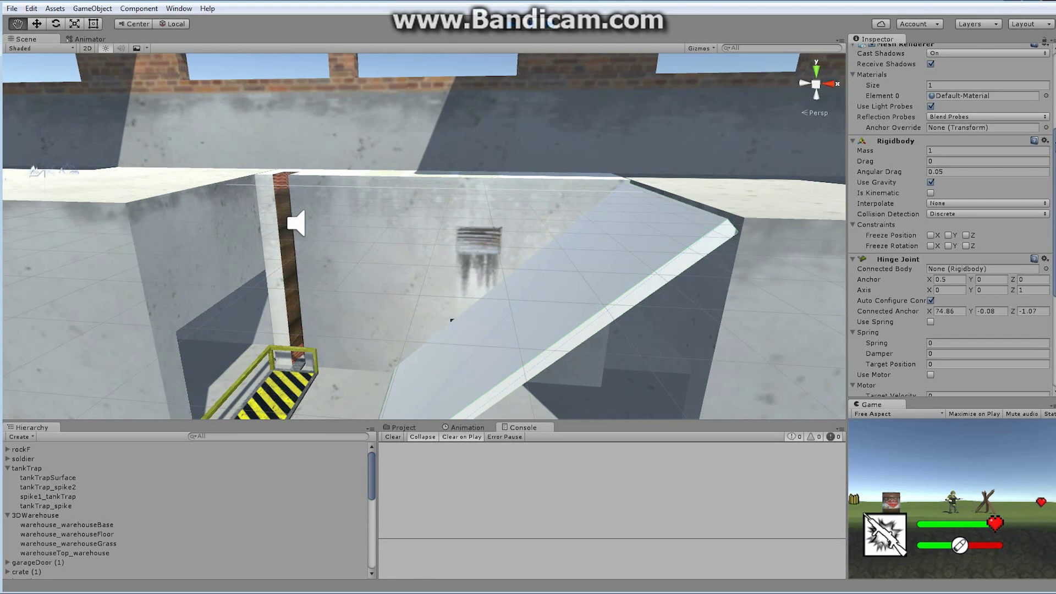
scroll(969, 239, "down", 5)
scroll(955, 304, "down", 1)
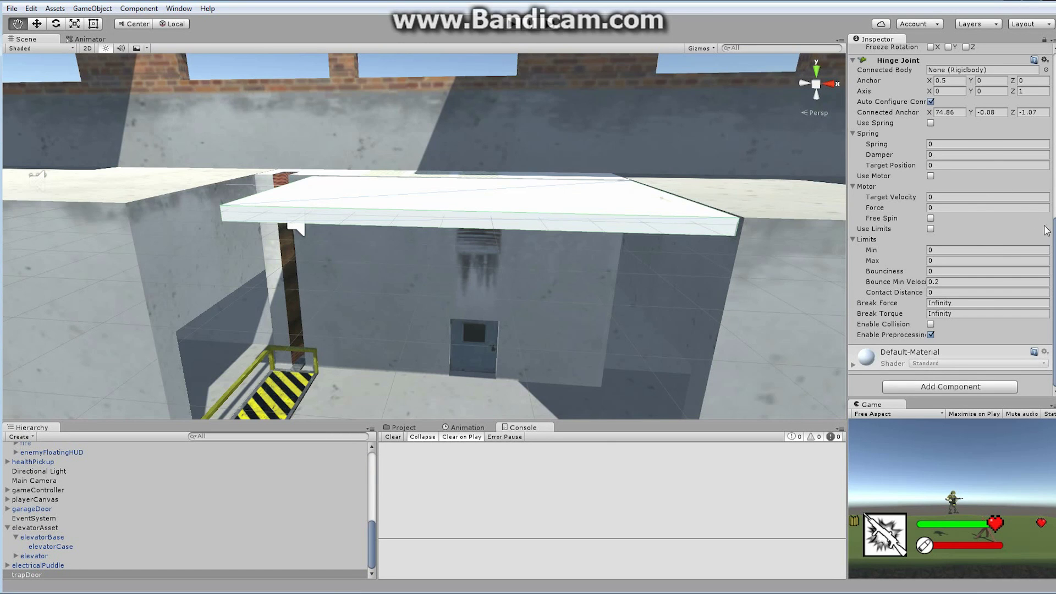
Enable Use Spring on the hinge with spring 10 and damper 0.5.
scroll(951, 220, "up", 3)
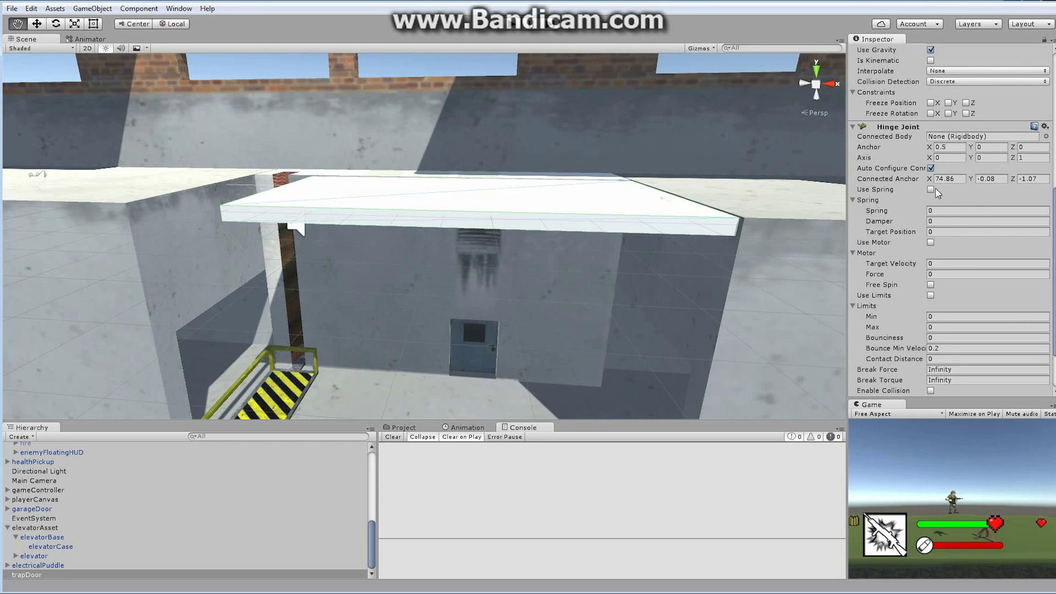
left_click(931, 189)
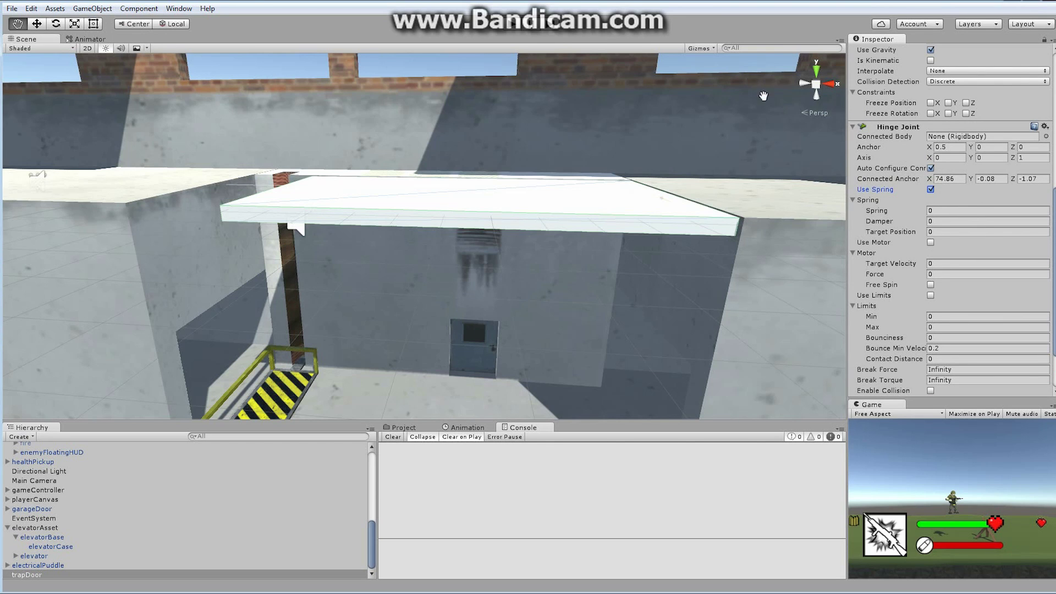
left_click(946, 209)
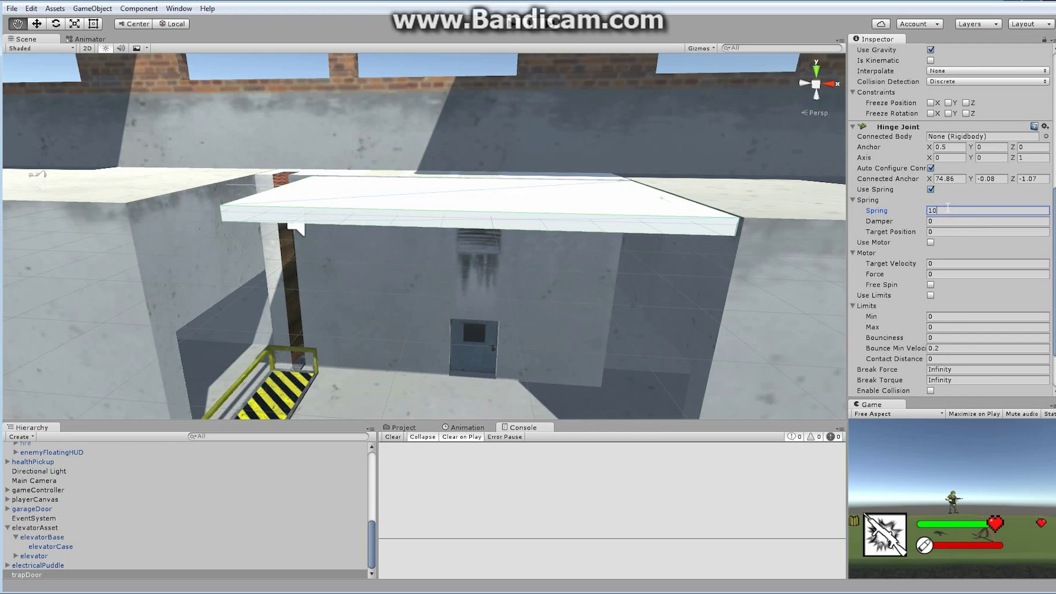
left_click(950, 220)
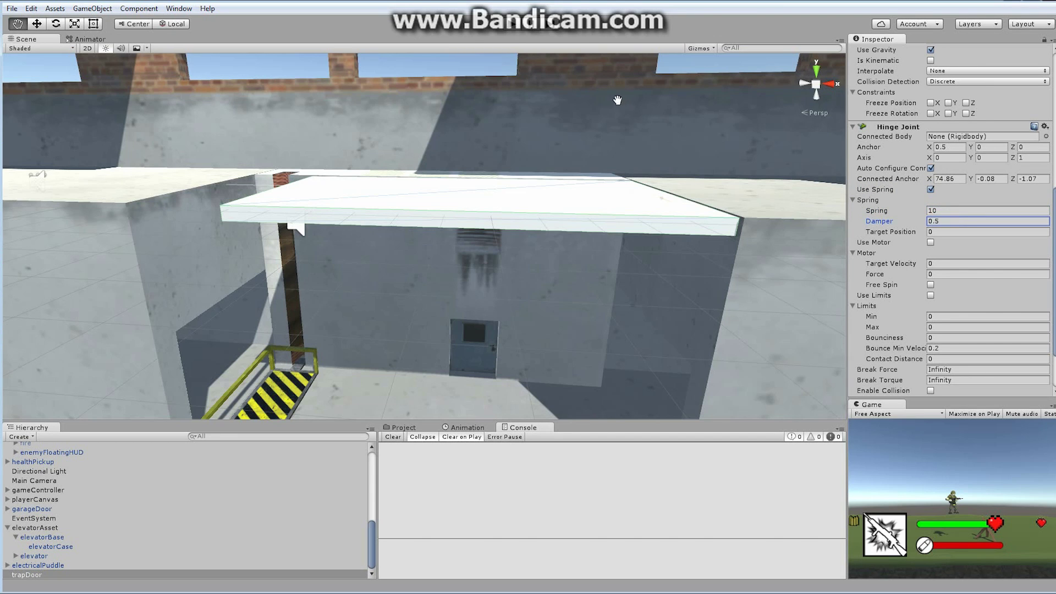
key("Return")
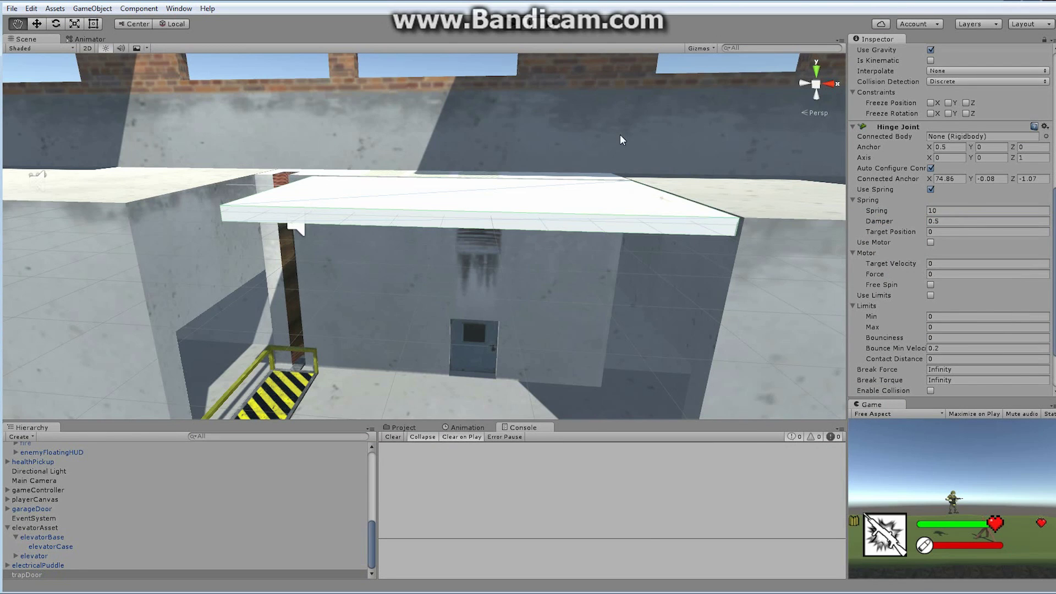
Test-play the spring-loaded hinge, then switch Use Spring off again.
key("ctrl+p")
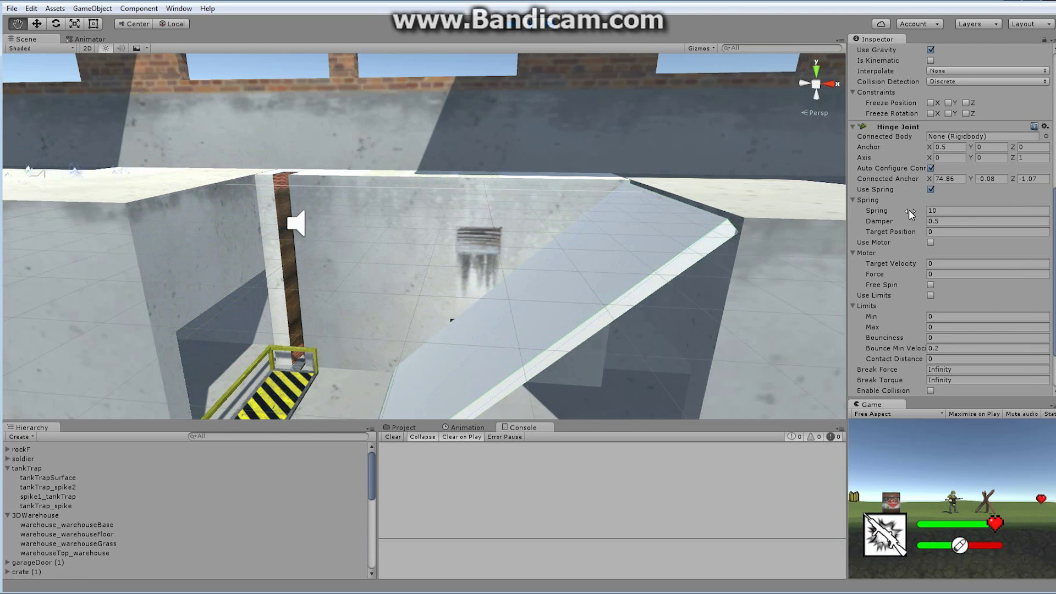
left_click(509, 25)
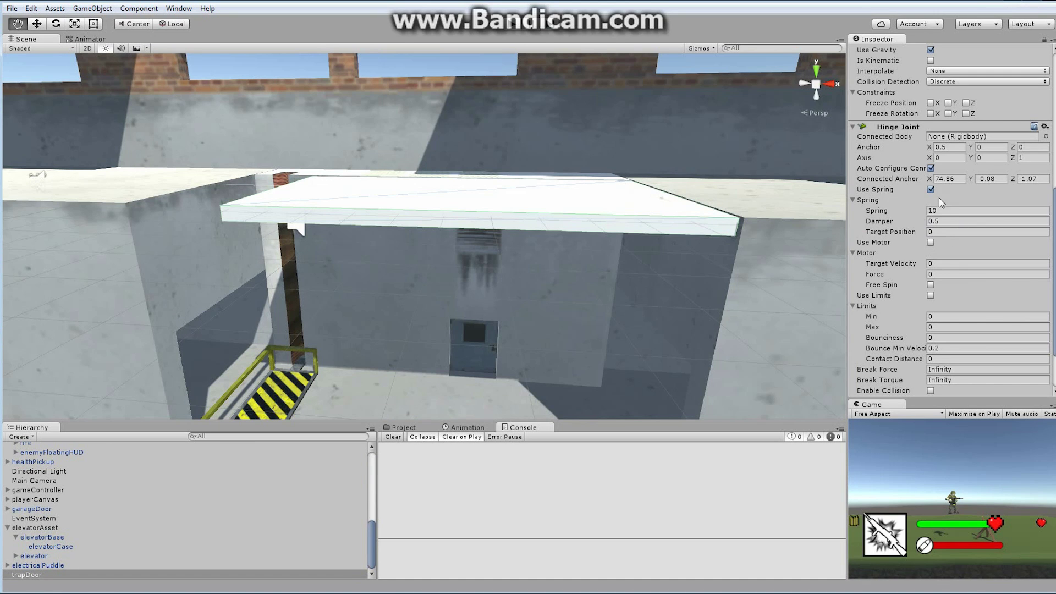
left_click(931, 189)
Zero the hinge's spring and damper values and turn on Use Motor.
left_click(946, 210)
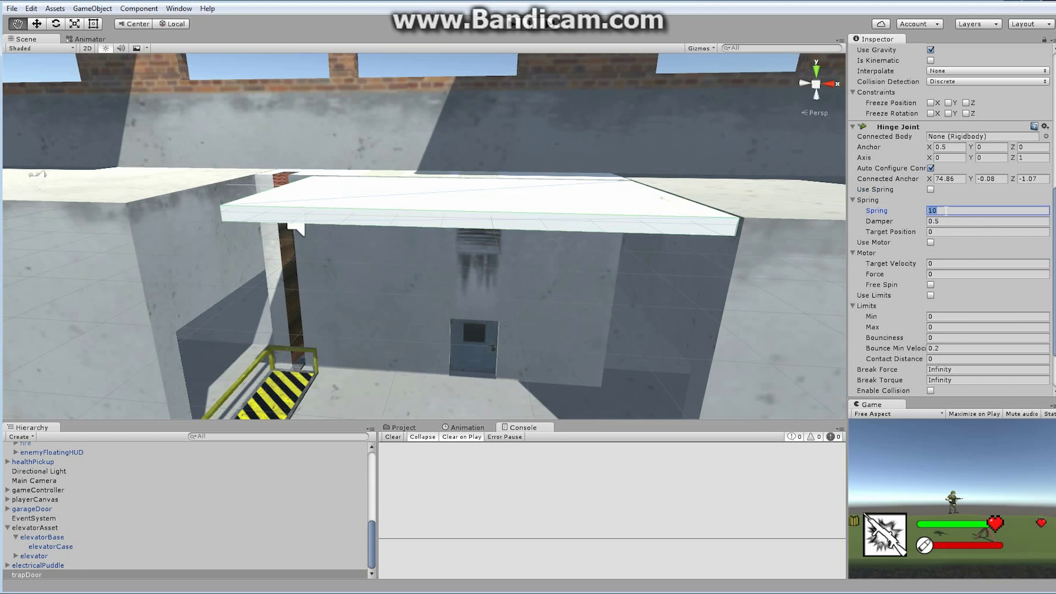
left_click(956, 221)
type("0")
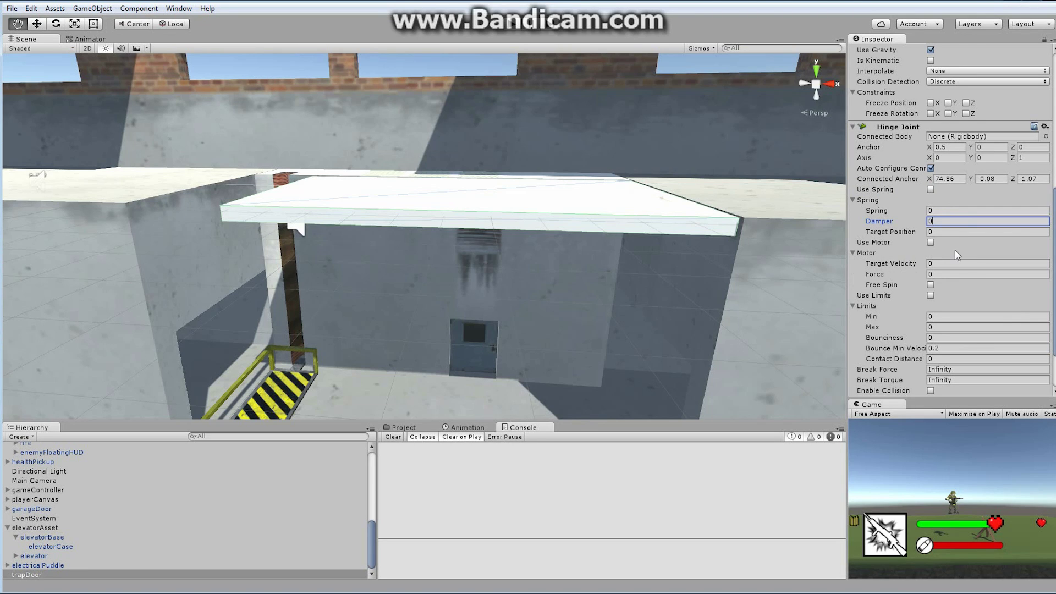
left_click(930, 242)
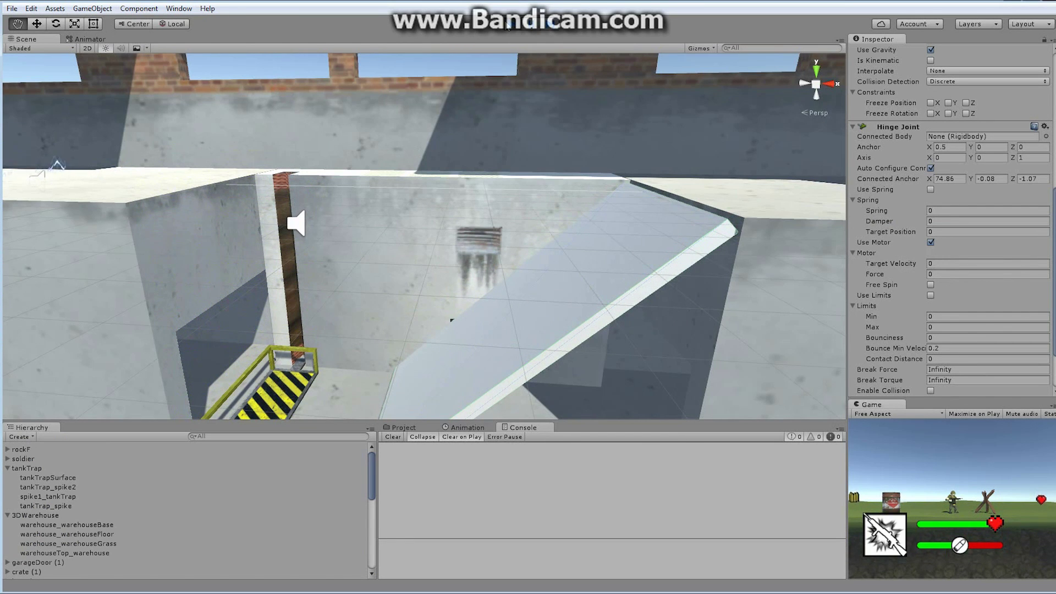
Stop the test and set the hinge motor to target velocity 20 and force 200.
left_click(512, 28)
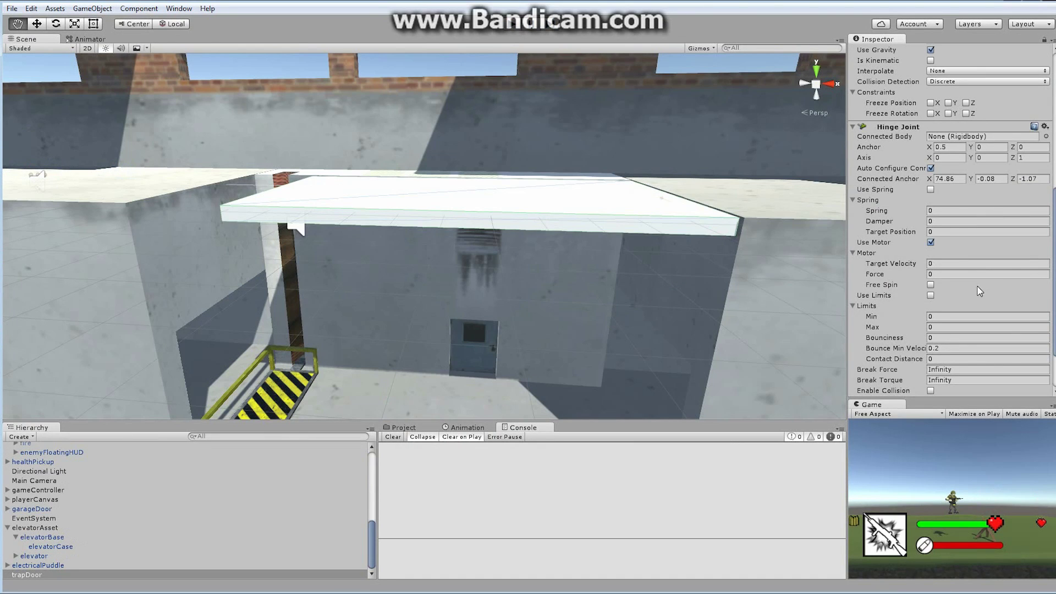
left_click(941, 263)
left_click(950, 273)
left_click(540, 39)
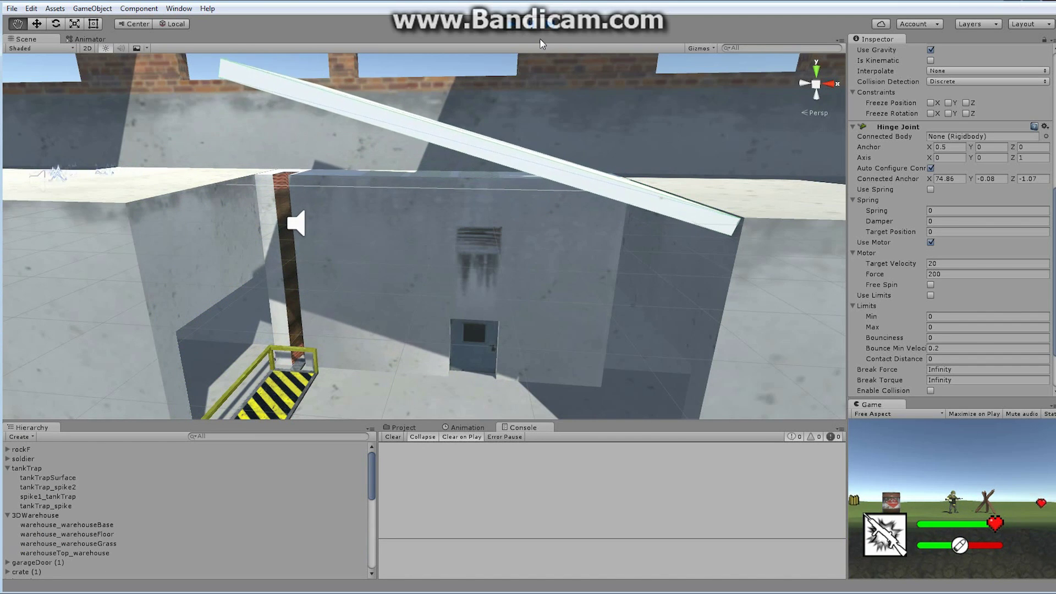
left_click(512, 24)
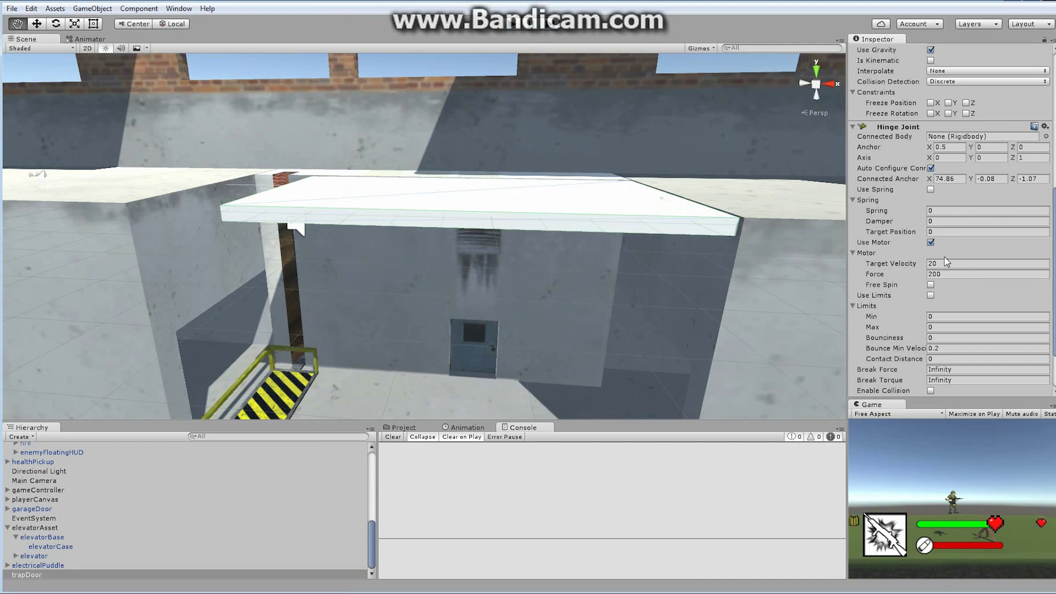
left_click(954, 277)
left_click(931, 262)
Play-test the motor, re-entering target velocity 20 while watching the slab swing.
left_click(512, 25)
left_click(929, 264)
type("20")
left_click(711, 288)
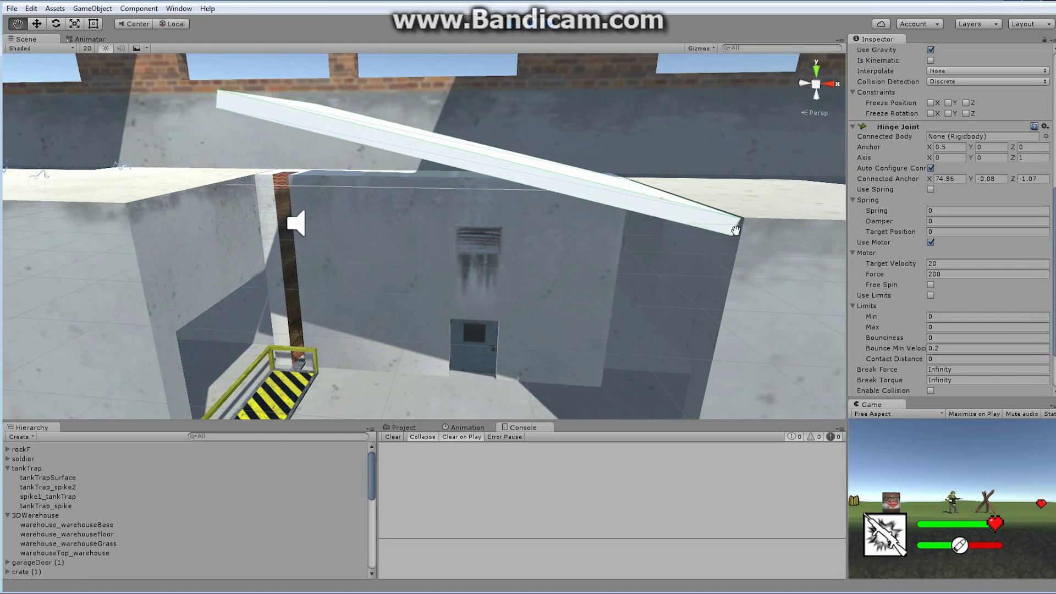
left_click_drag(747, 204, 704, 185, "alt")
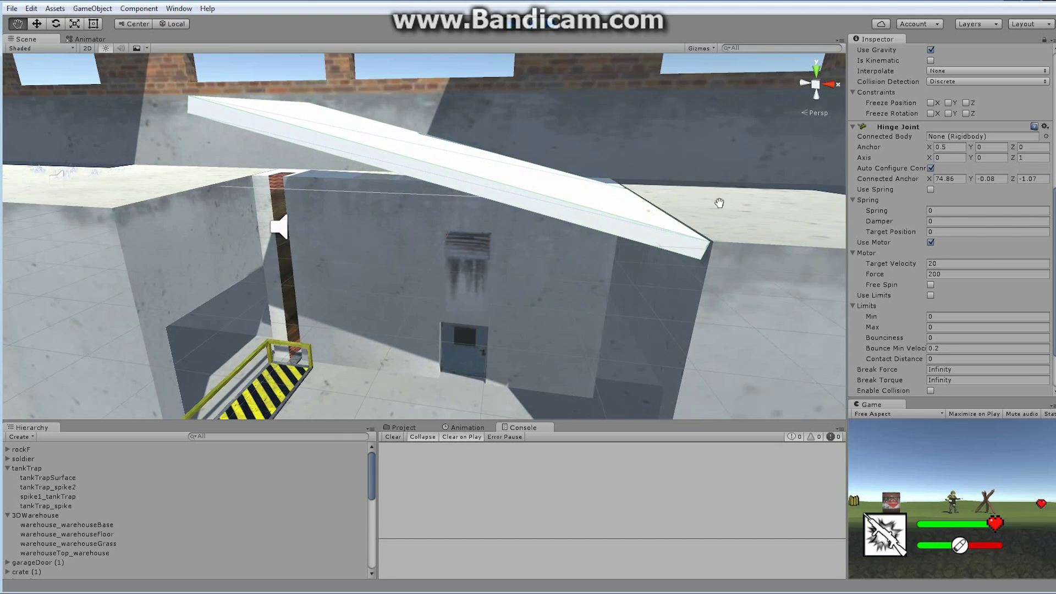
left_click(516, 26)
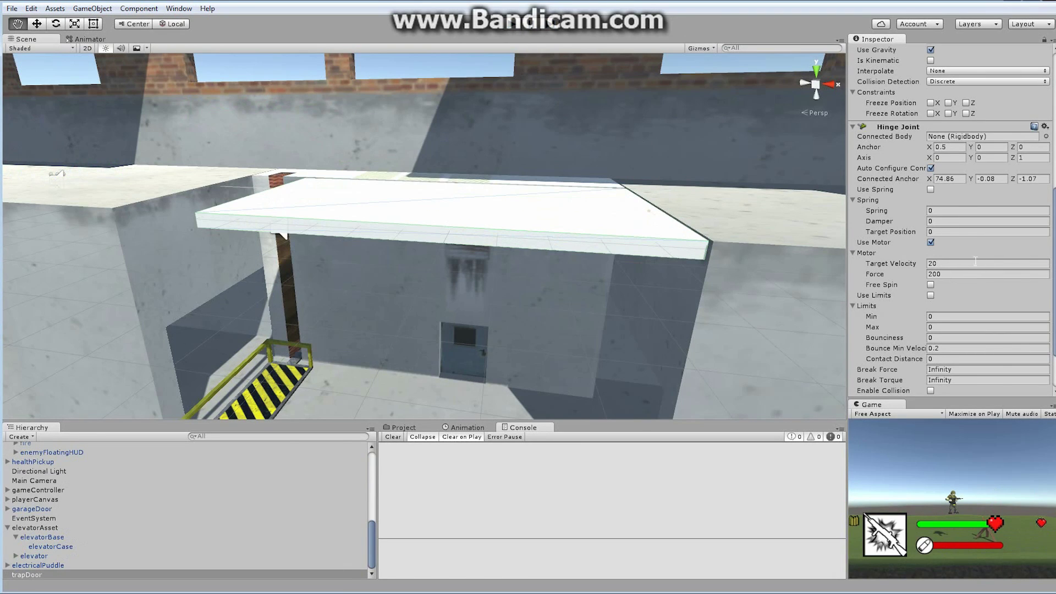
Set the hinge limits to a 0 minimum and 100 maximum, then play-test again.
scroll(913, 243, "down", 3)
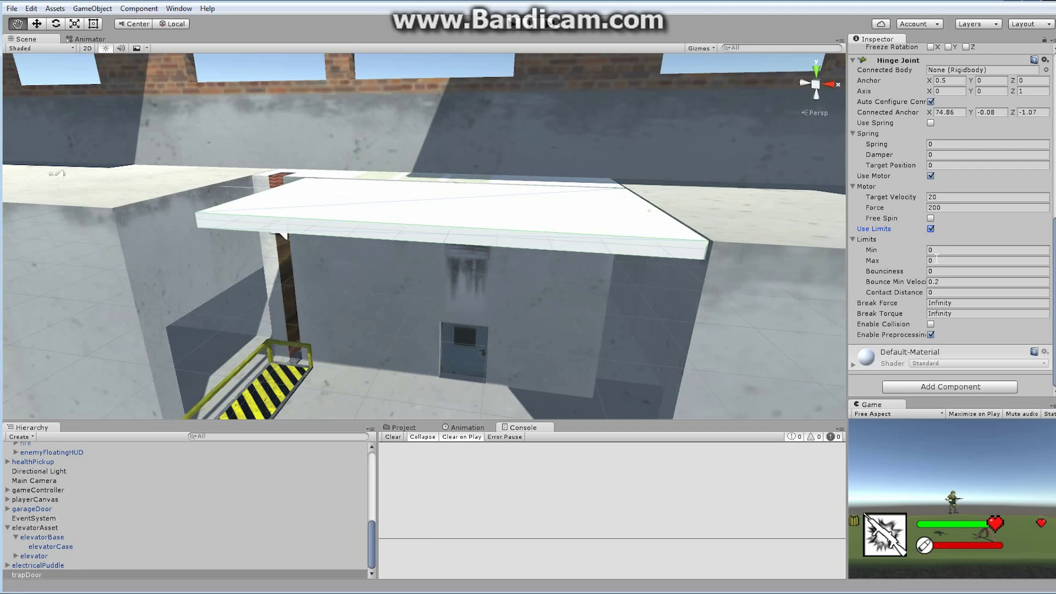
left_click(933, 249)
left_click(509, 31)
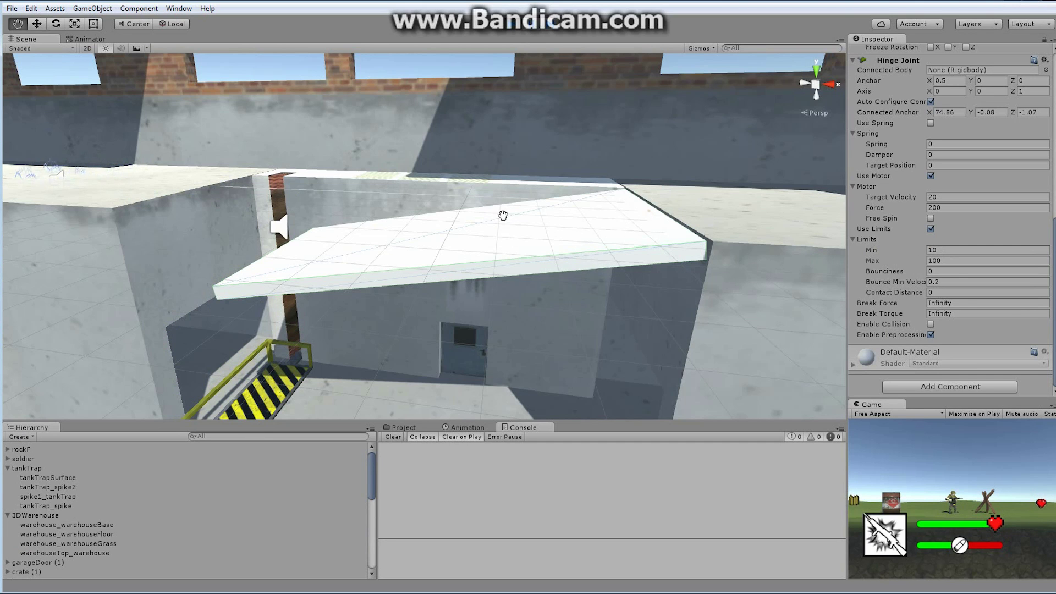
left_click(512, 25)
left_click(952, 249)
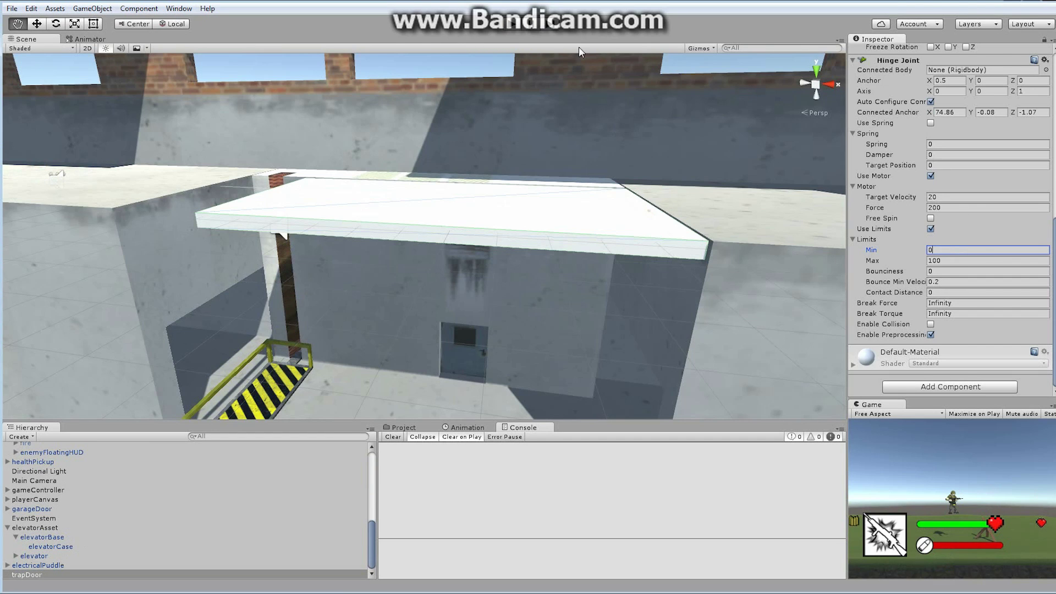
key("Return")
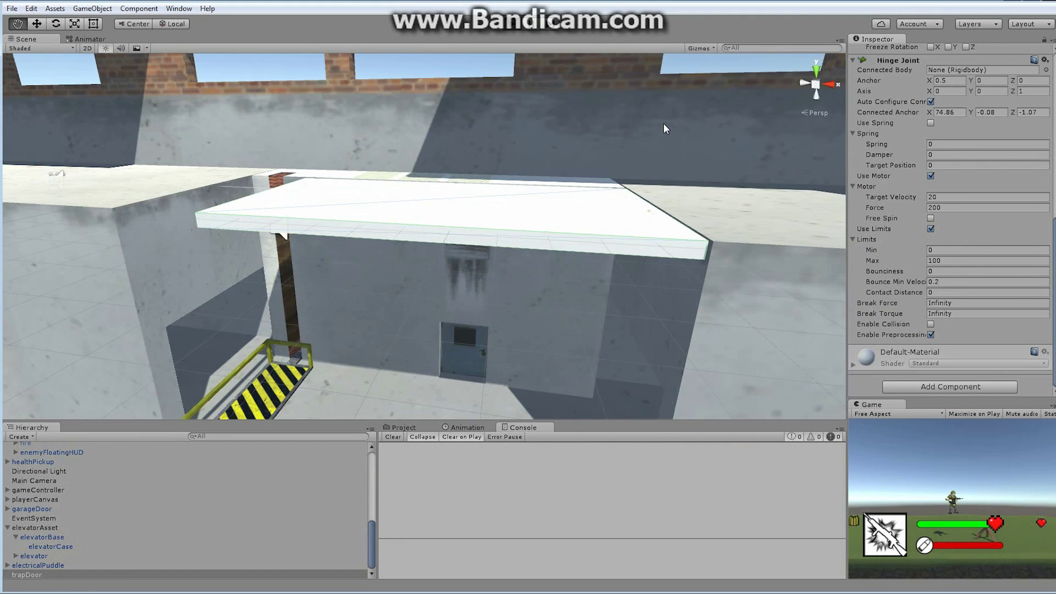
key("ctrl+p")
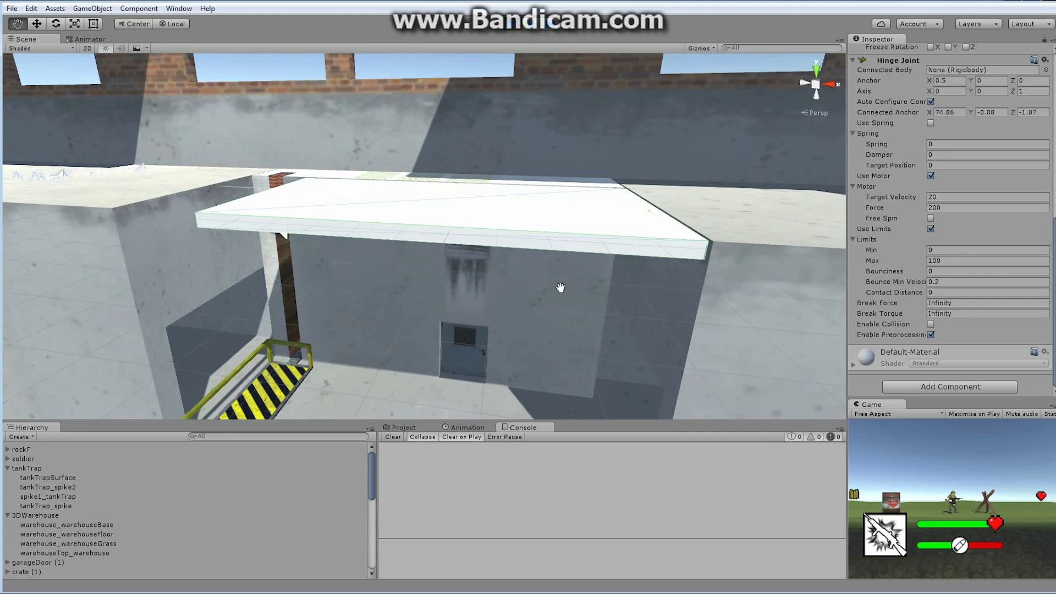
During play, orbit the Scene view to look down on the roof near the trap door.
mouse_move(572, 258)
left_mouse_down("alt")
mouse_move(567, 241)
mouse_move(556, 250)
mouse_move(572, 273)
mouse_move(572, 264)
left_mouse_up("alt")
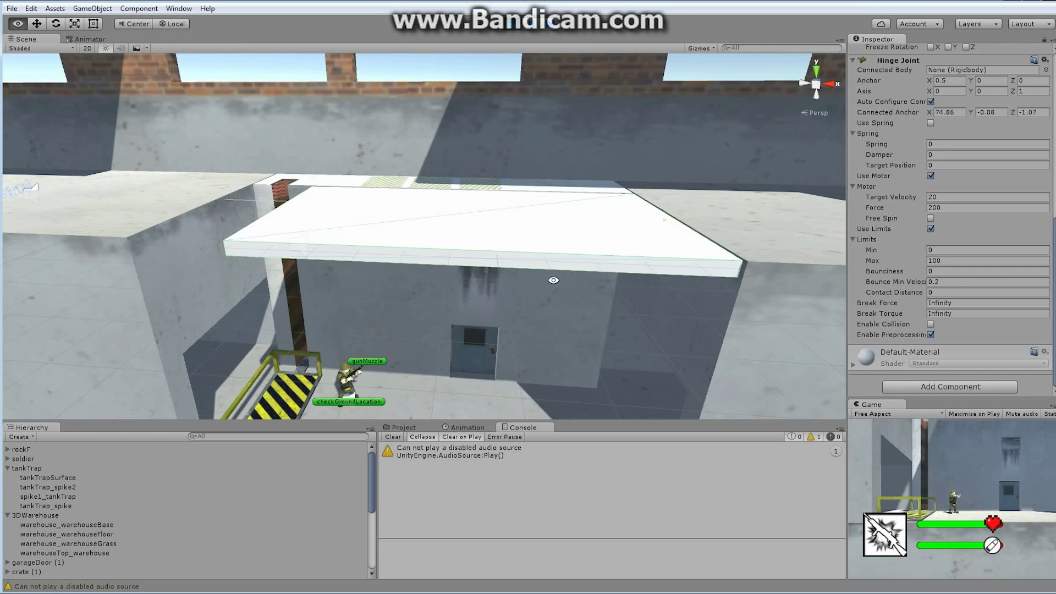
mouse_move(570, 264)
left_mouse_down("alt")
mouse_move(568, 240)
mouse_move(570, 270)
mouse_move(550, 269)
left_mouse_up("alt")
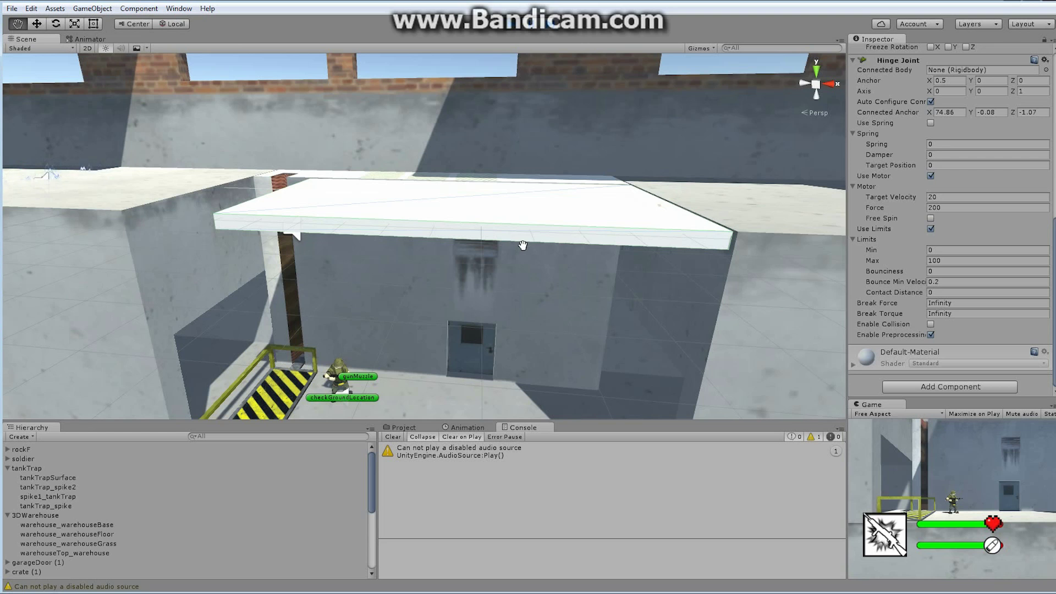
left_click_drag(473, 271, 495, 248, "alt")
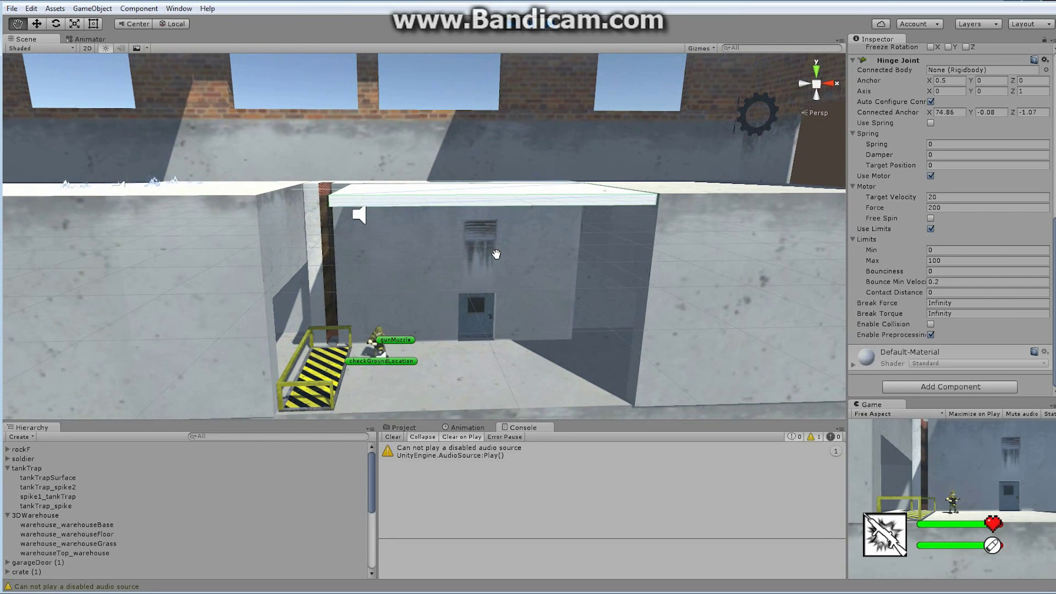